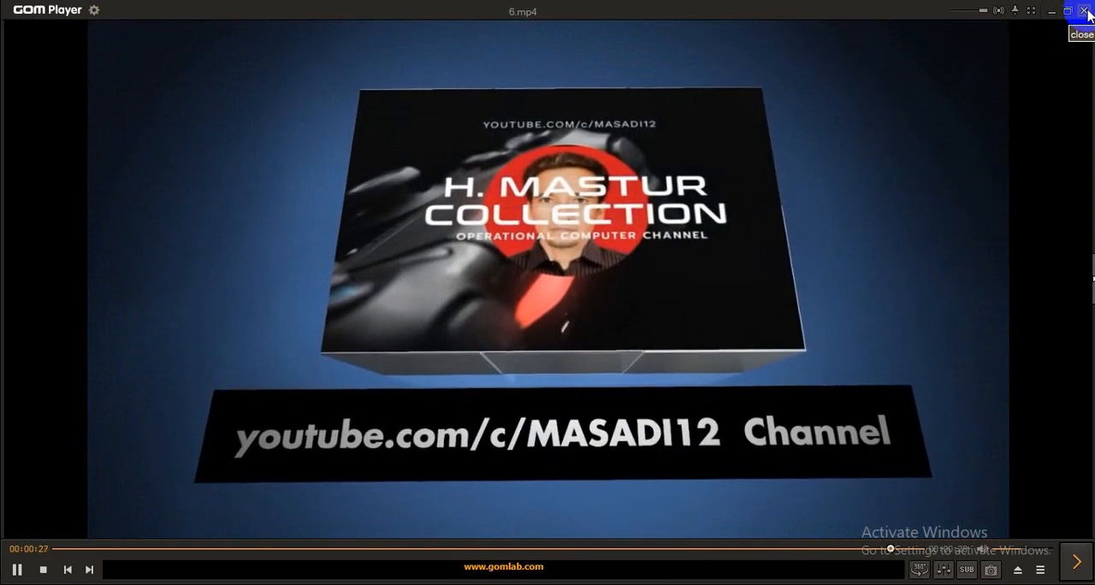
View the PEMBANDING slide of comparison operators, and switch to the LATTTTT workbook in Excel.
click(1084, 10)
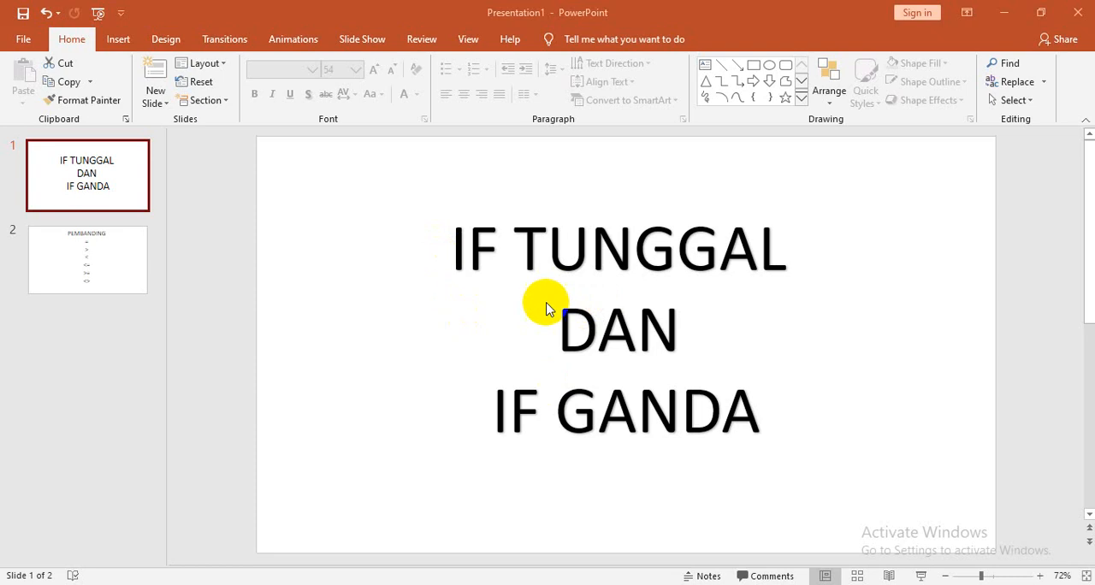
scroll(841, 407, down, 1)
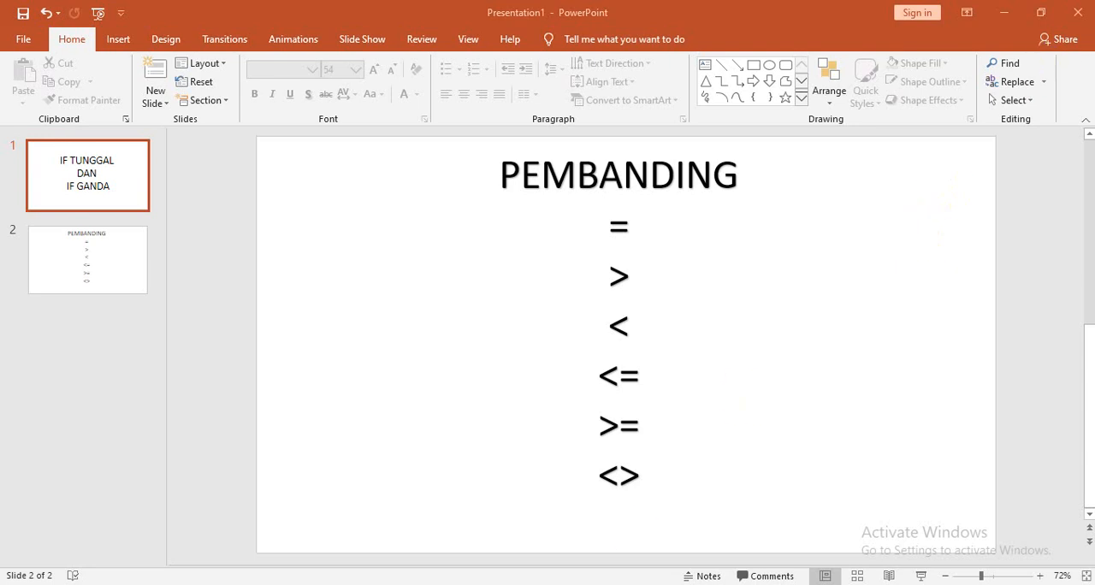
mouse_move(492, 584)
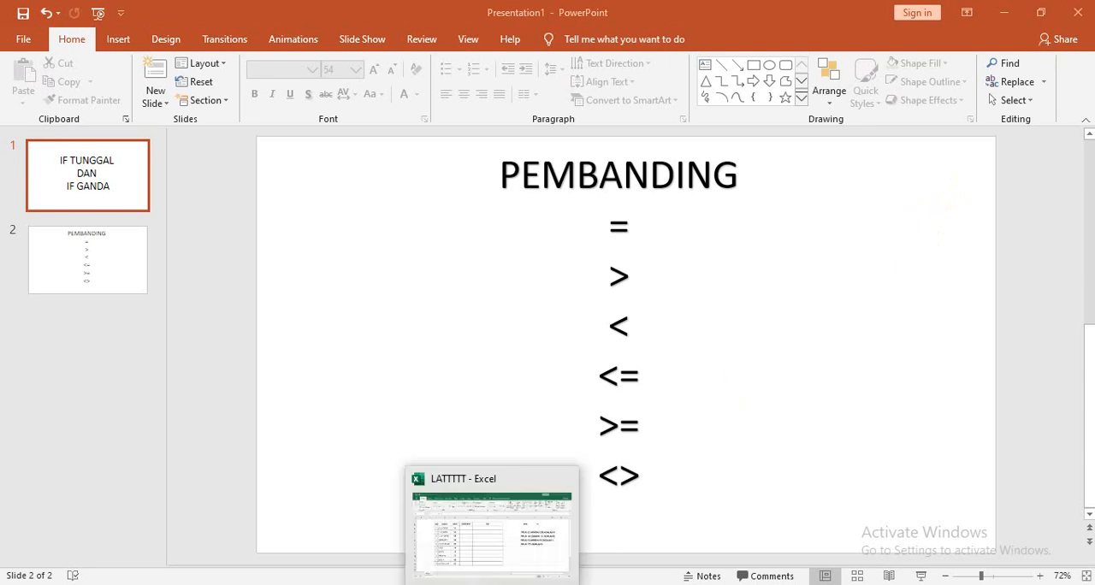
click(491, 526)
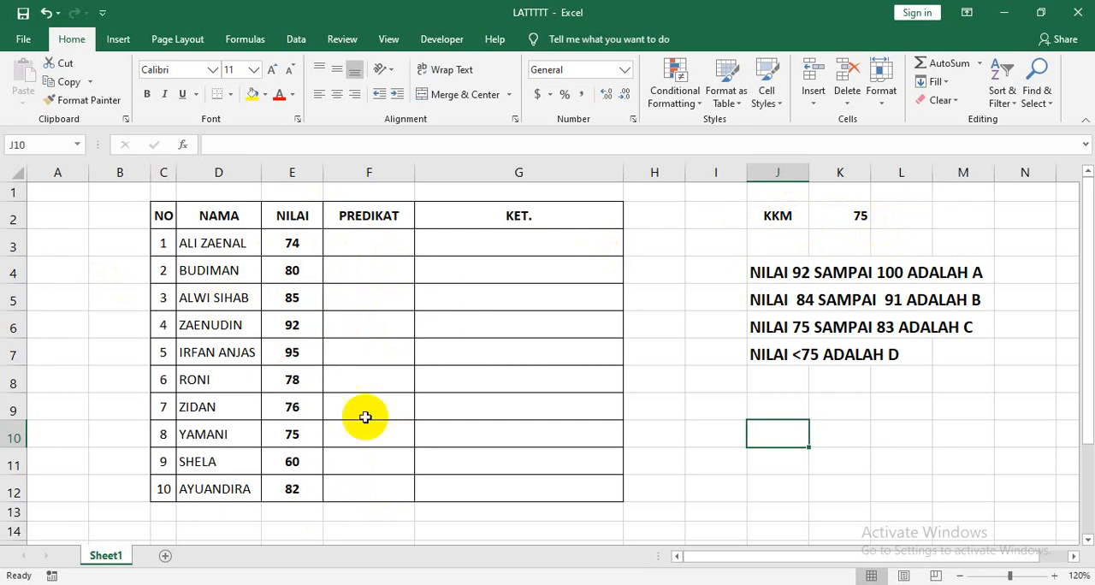
Enter the formula =IF(E3>=75,"TUNTAS","TIDAK TUNTAS") in cell F3 of the PREDIKAT column.
click(358, 247)
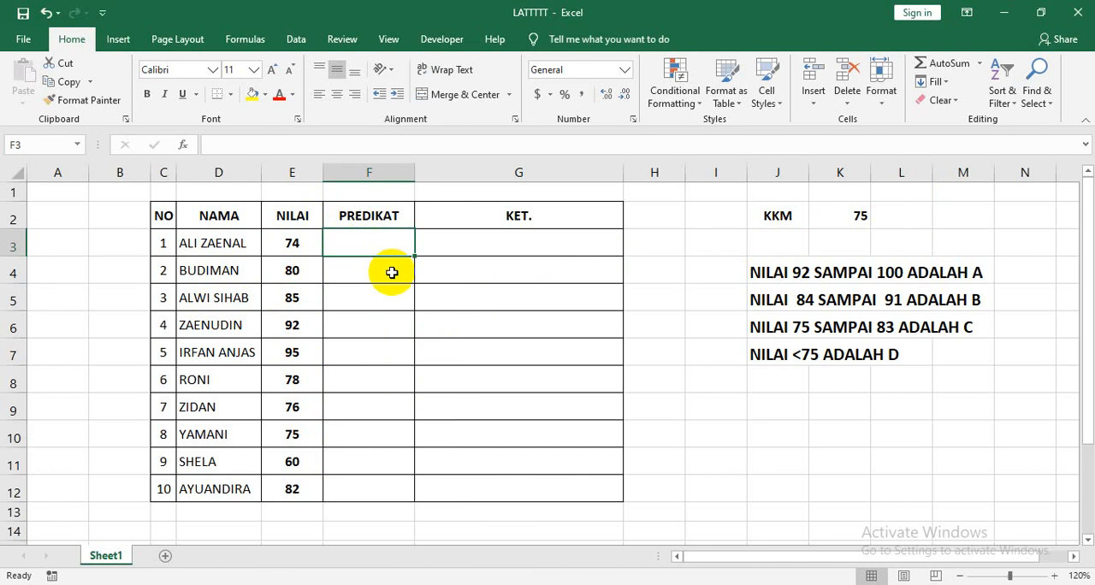
text(=)
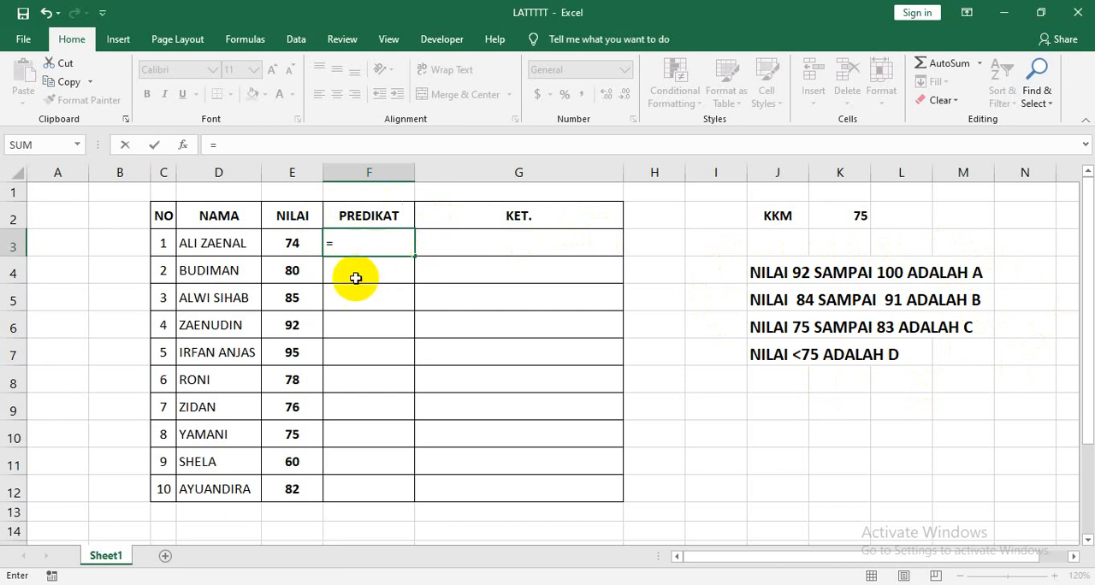
key(BackSpace)
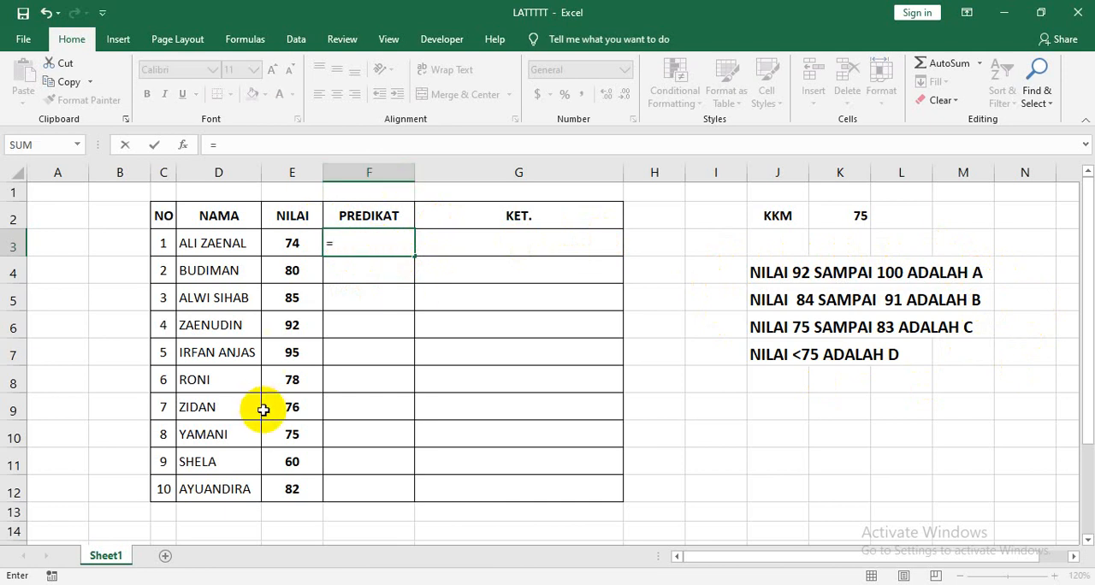
text(=IH)
key(BackSpace)
text(F)
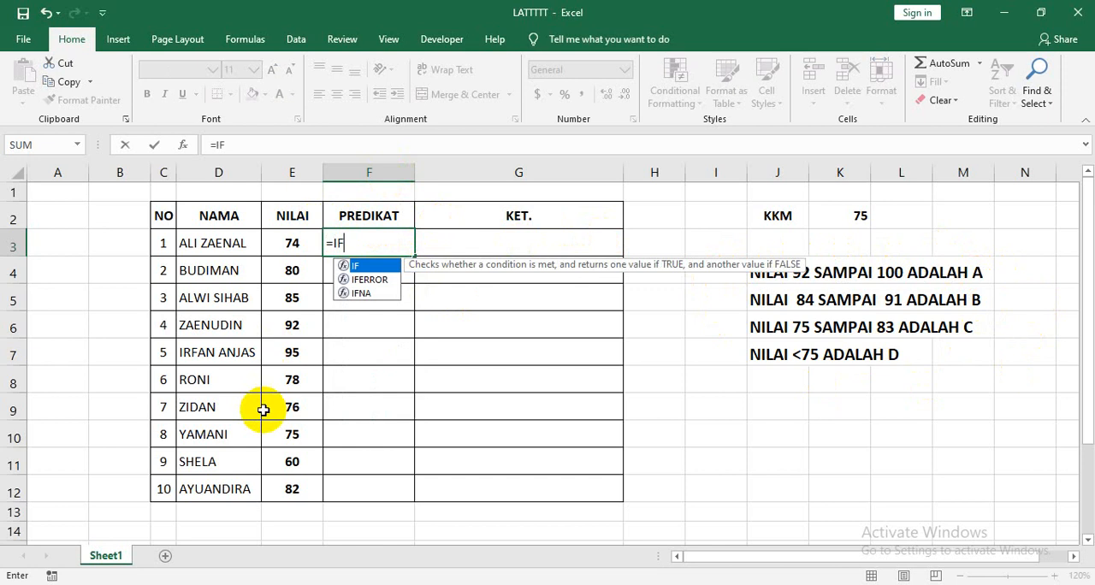
text(()
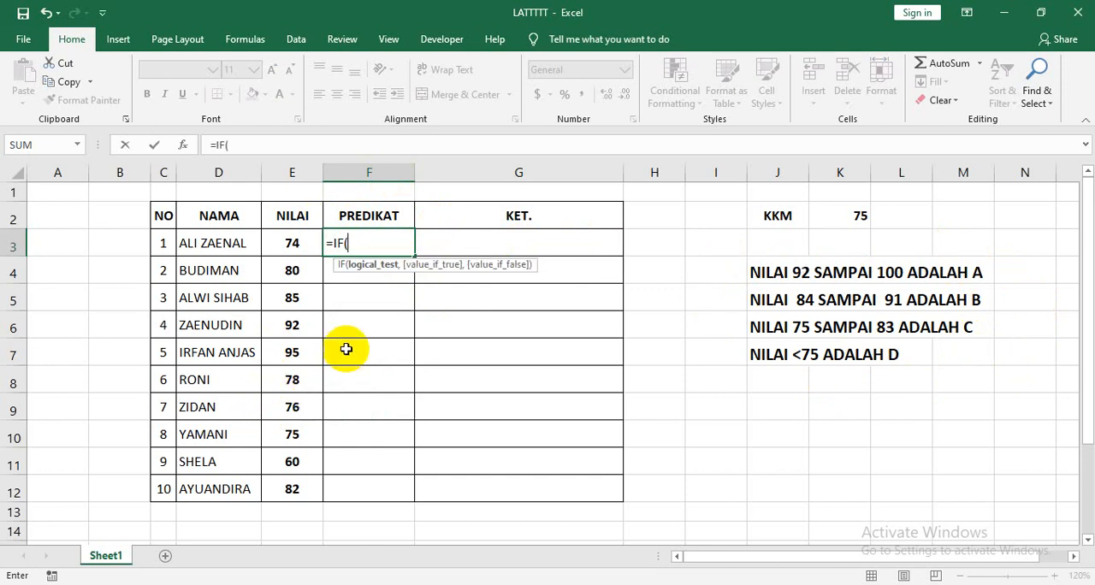
click(294, 243)
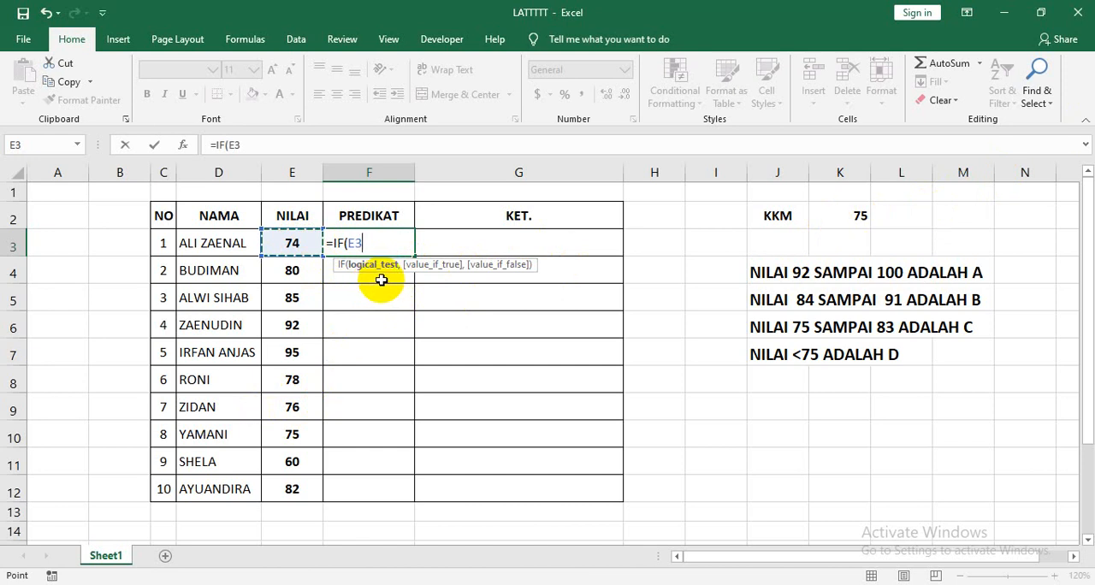
text(>=75,"TUNTAS)
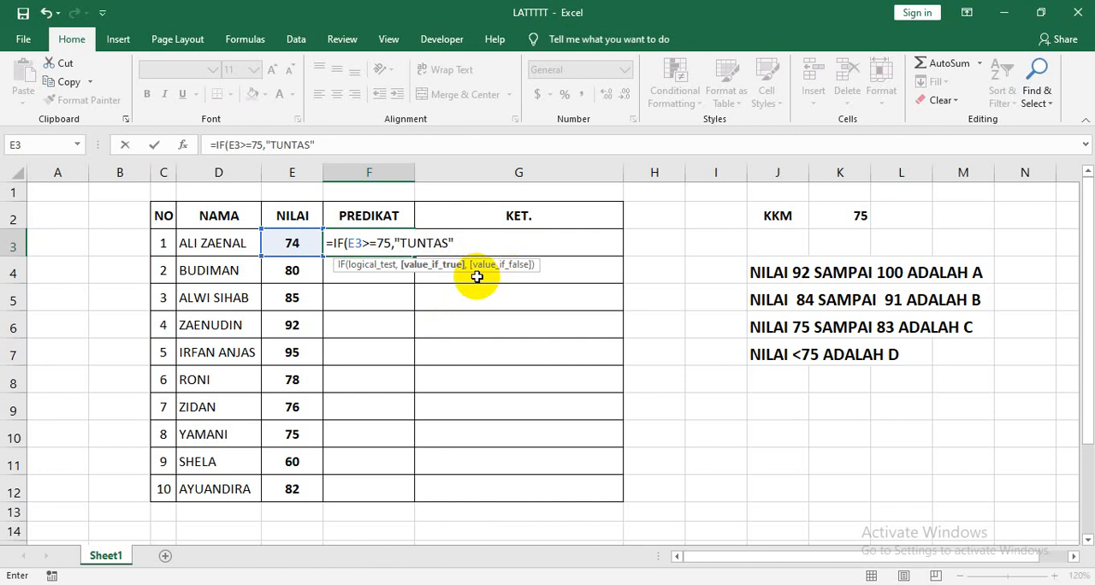
text(,"TIDAK TUNTAS)
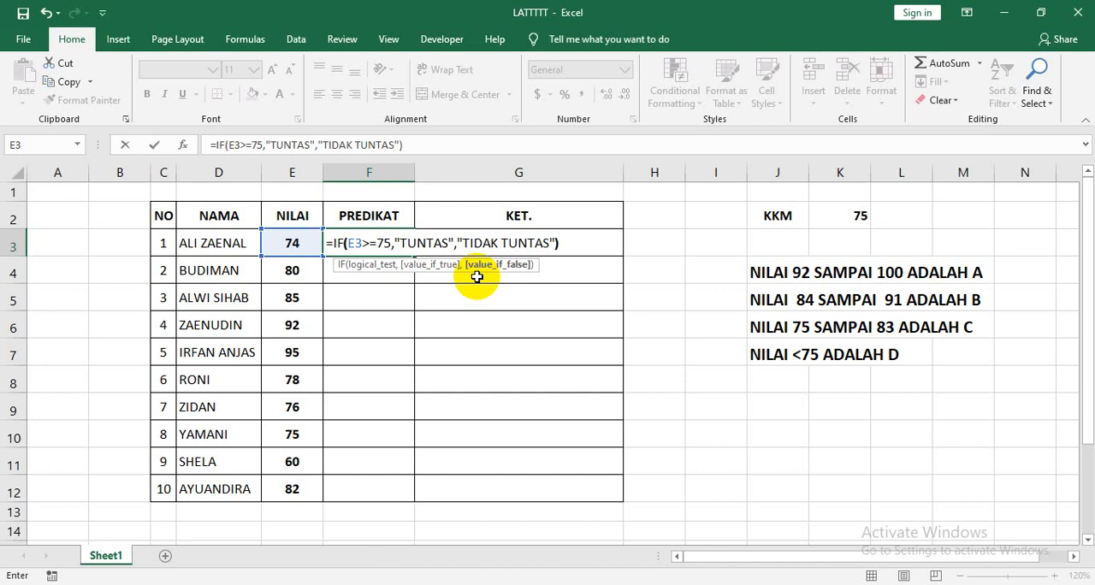
key(Return)
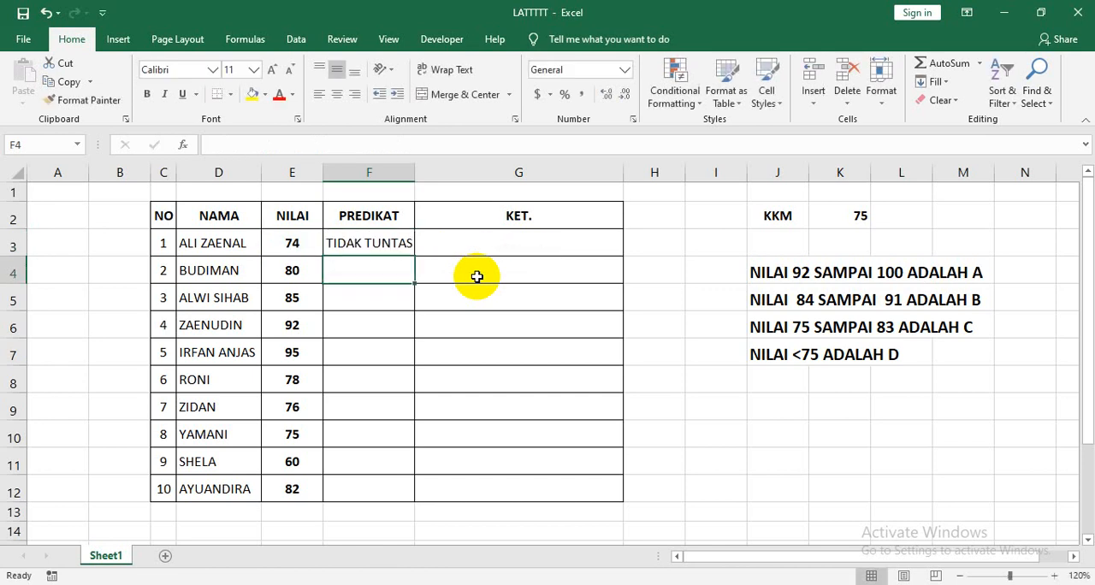
Fill the F3 formula down the PREDIKAT column through F12 and check the copied formulas.
click(366, 244)
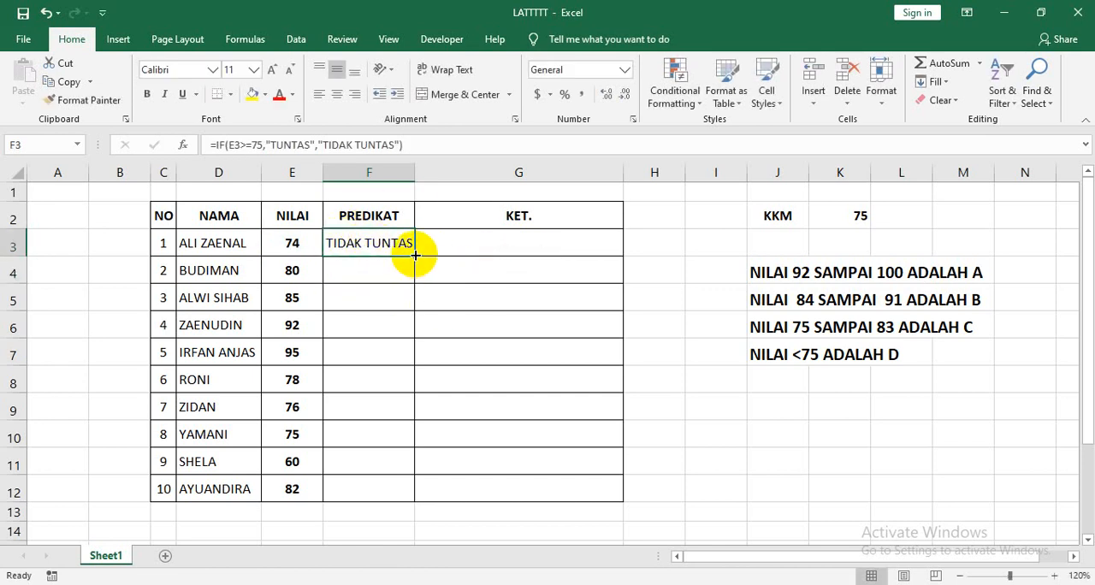
drag(415, 255, 420, 486)
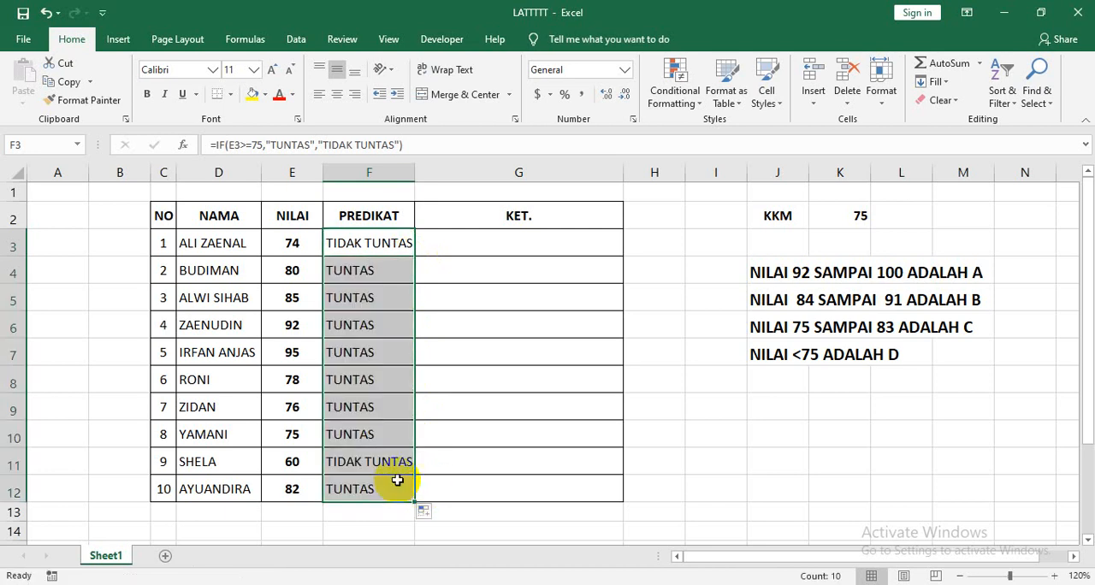
key(ctrl+z)
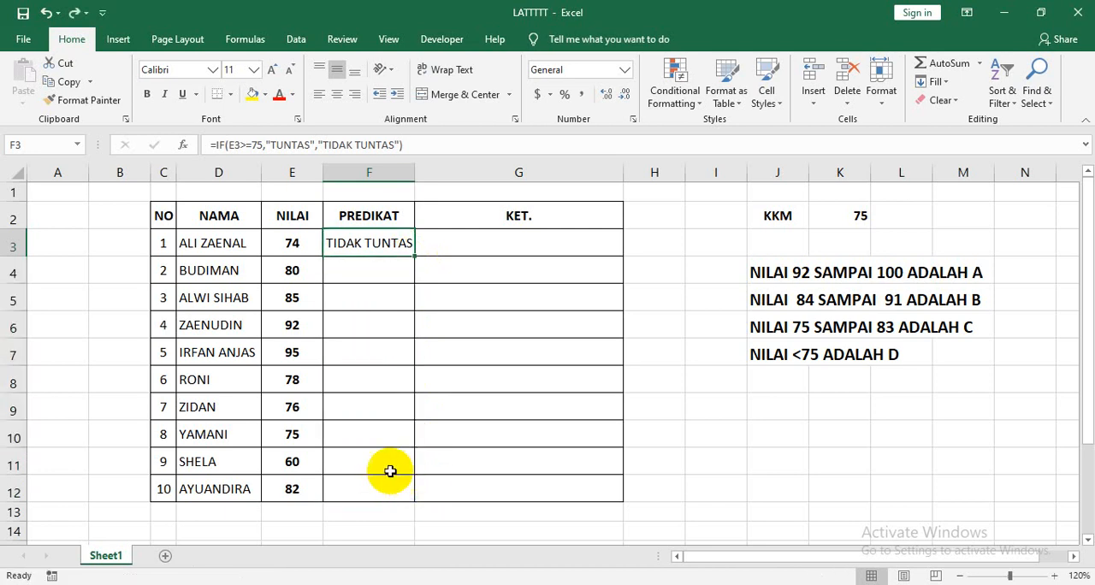
double_click(414, 256)
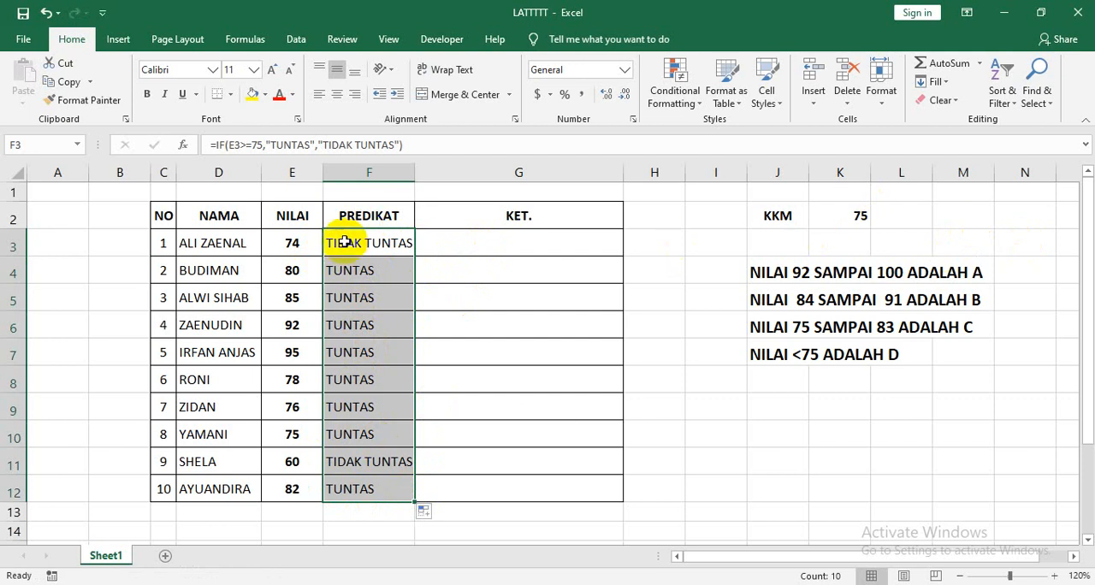
click(373, 462)
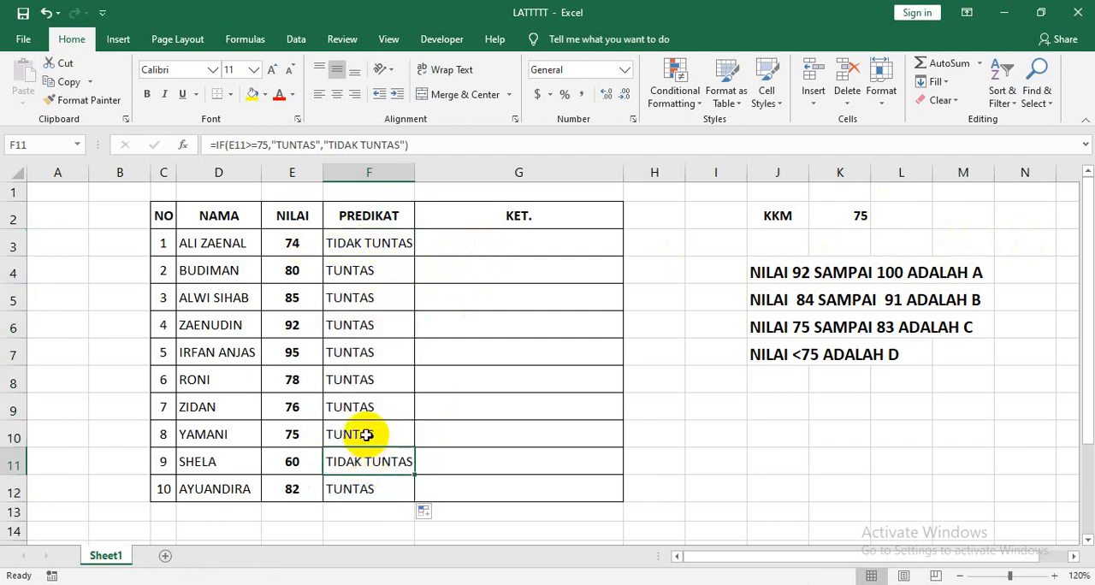
click(362, 433)
click(361, 406)
click(357, 378)
click(373, 243)
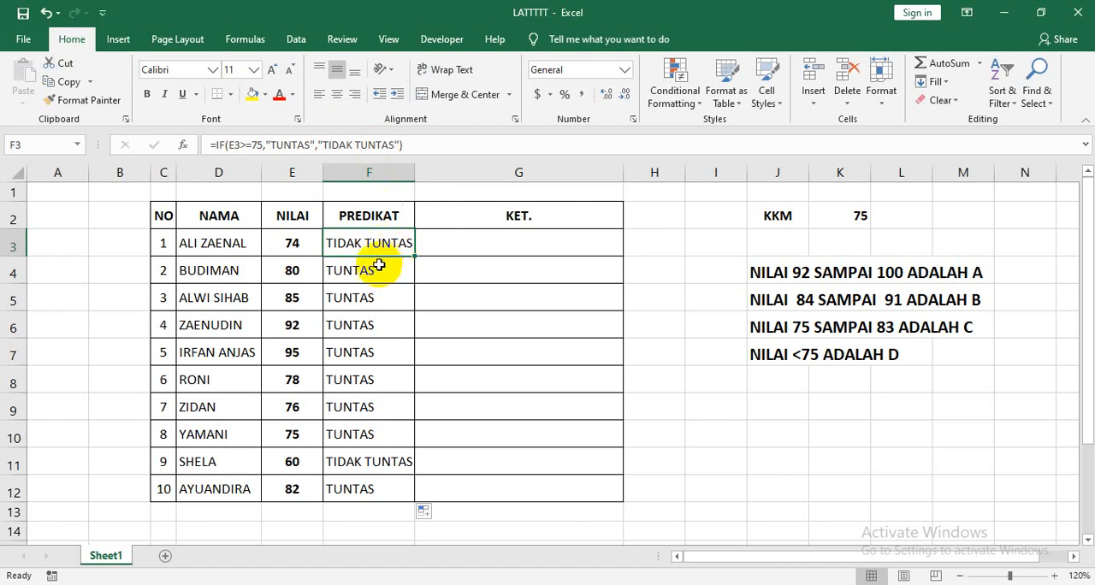
Set the NILAI score in cell E4 to 60 to test the IF formula.
click(300, 272)
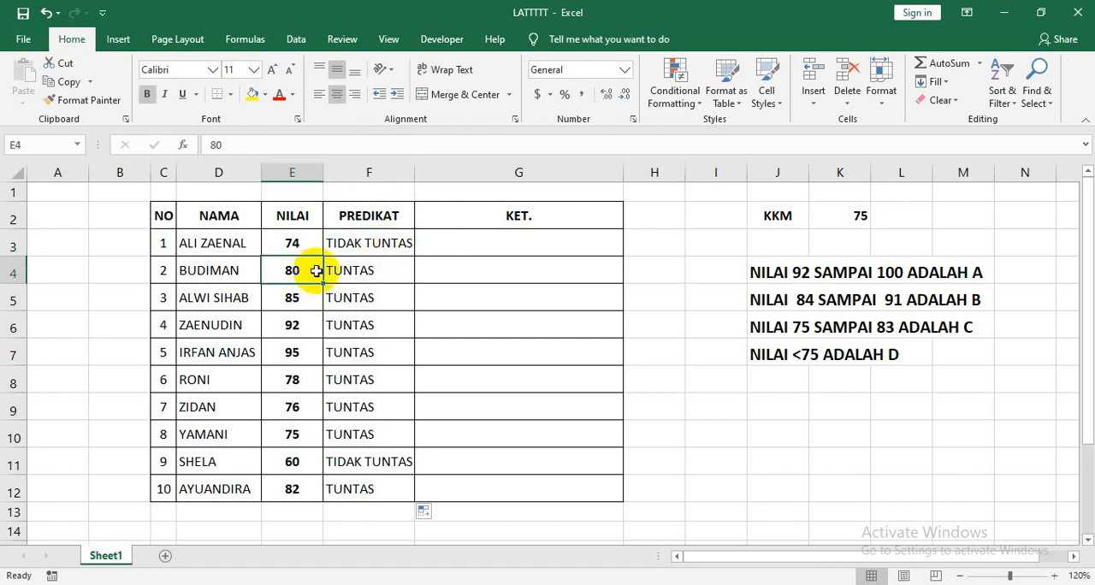
text(60)
key(Return)
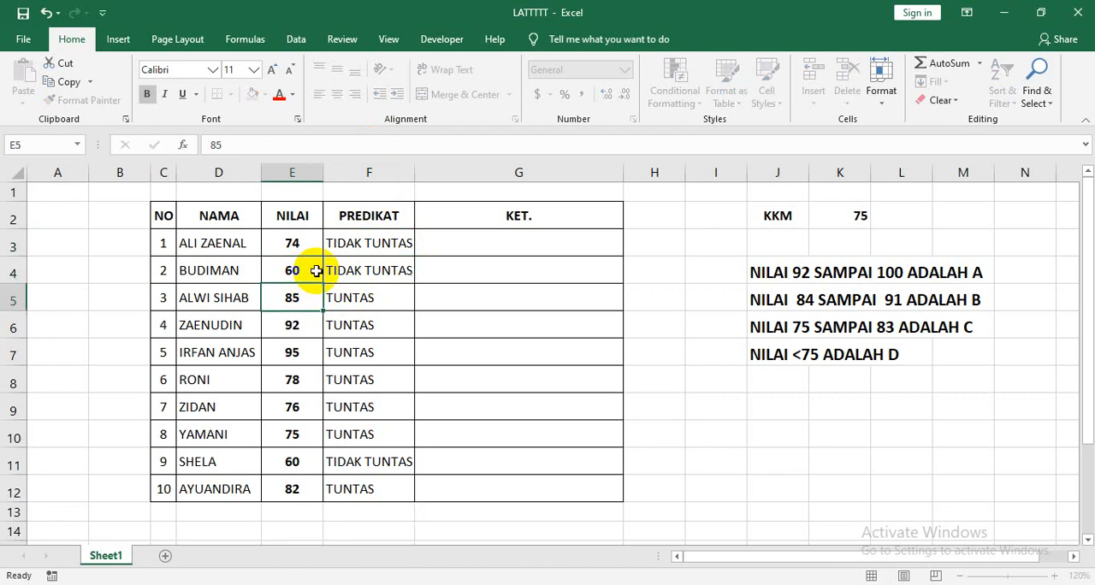
Make the PREDIKAT results in F3:F12 bold and widen column F slightly to fit the text.
drag(379, 242, 379, 479)
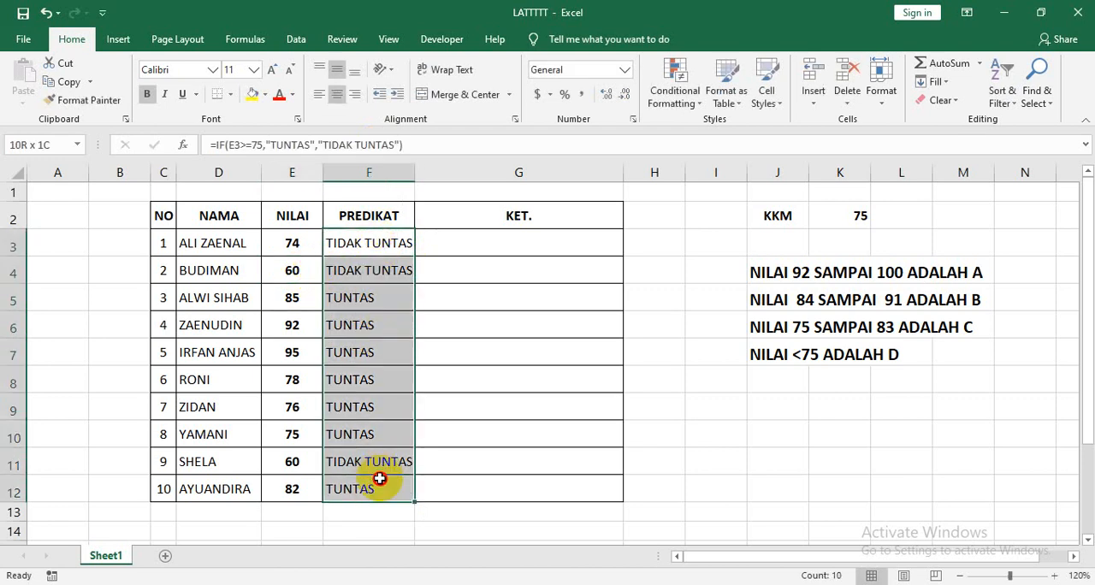
click(146, 94)
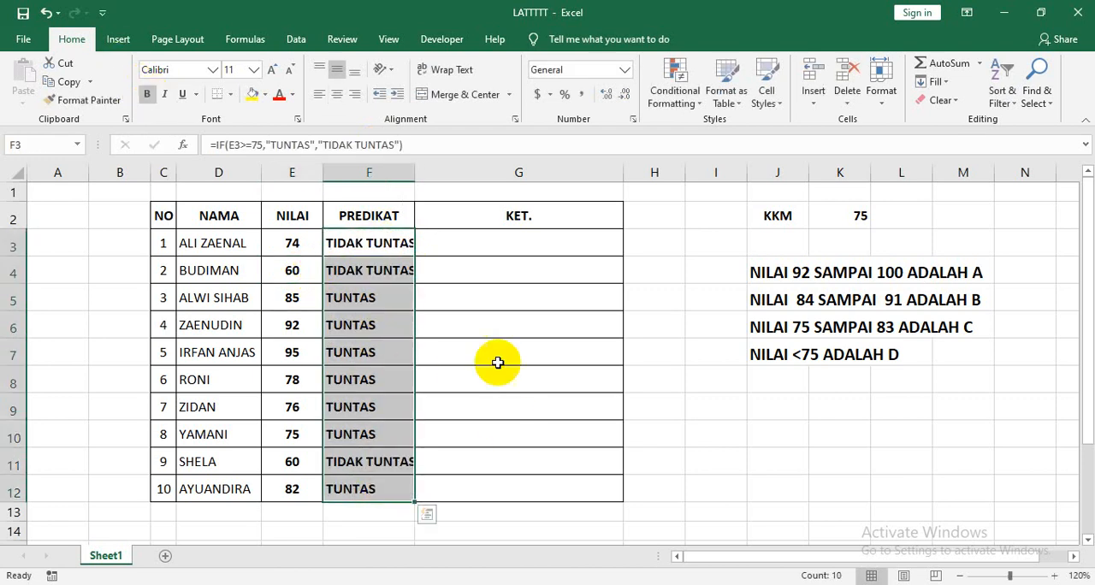
click(484, 329)
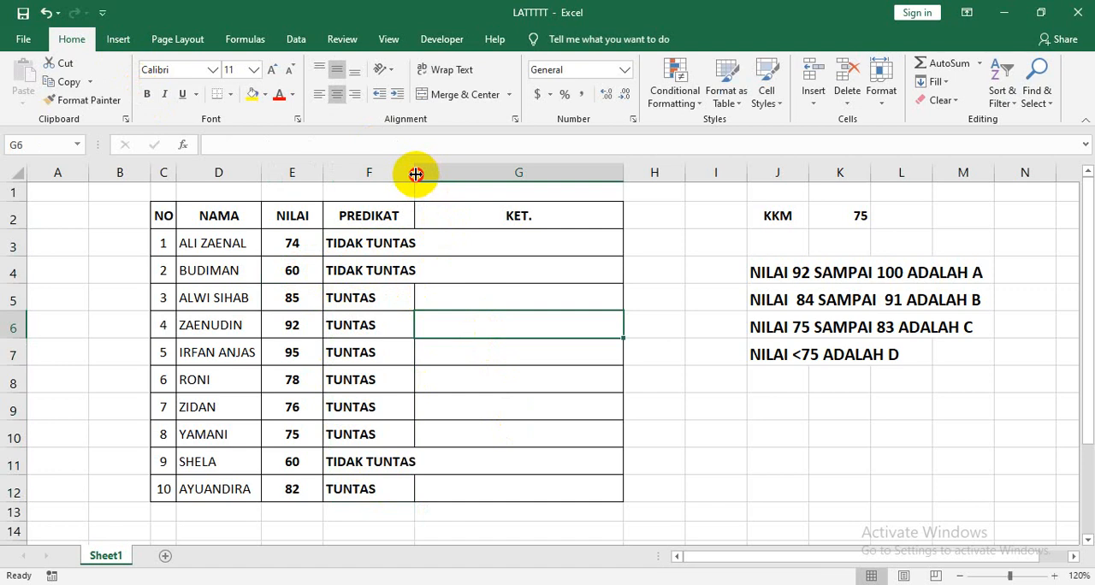
drag(415, 174, 427, 176)
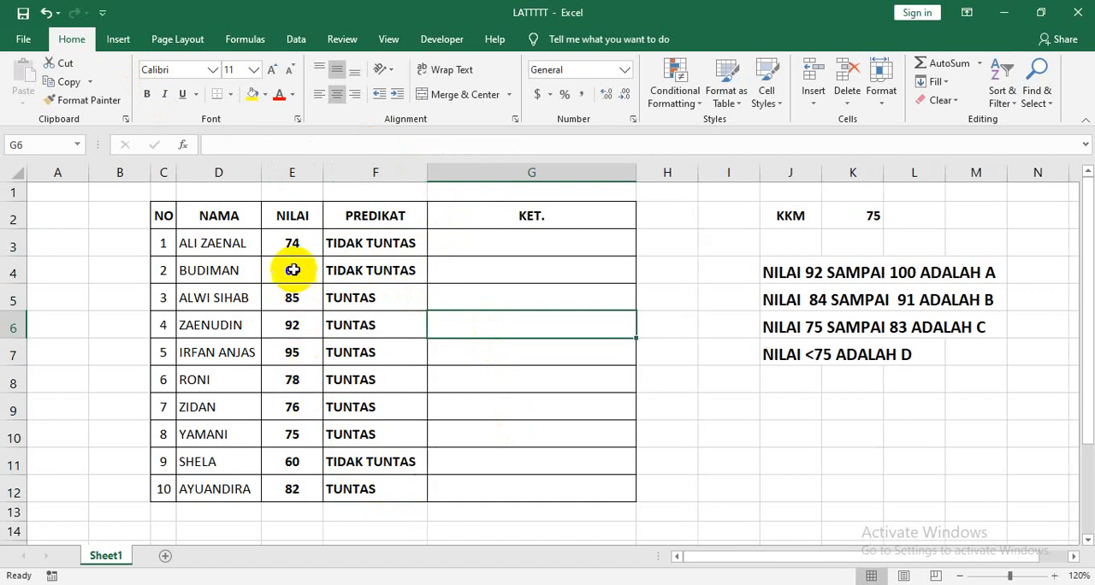
Set the NILAI score in cell E4 to 99.
click(292, 269)
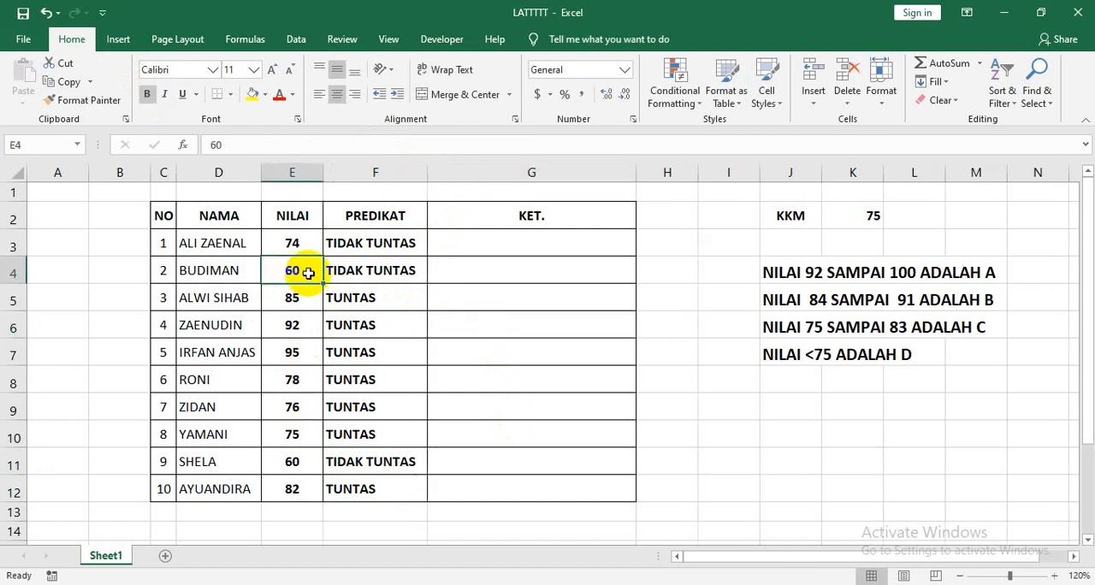
text(99)
key(Return)
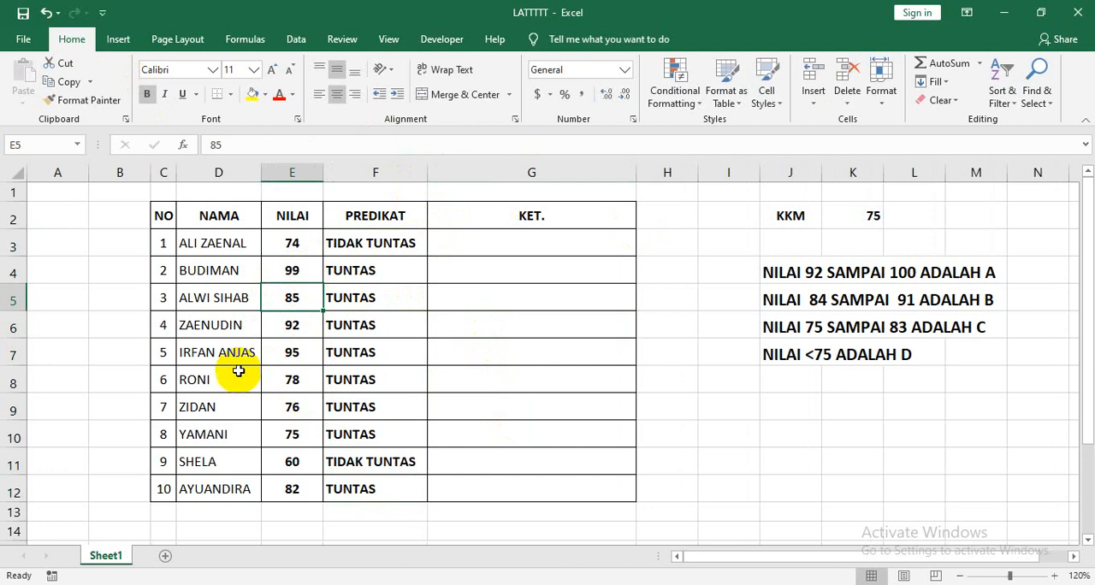
Set the NILAI score in cell E8 to 73 to test the IF formula.
click(297, 380)
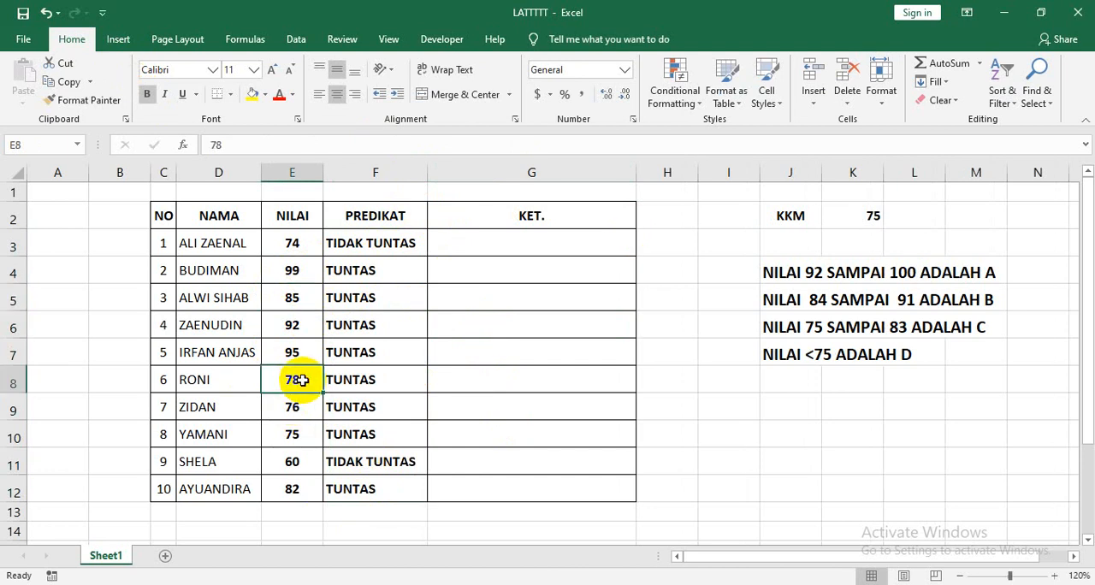
text(7)
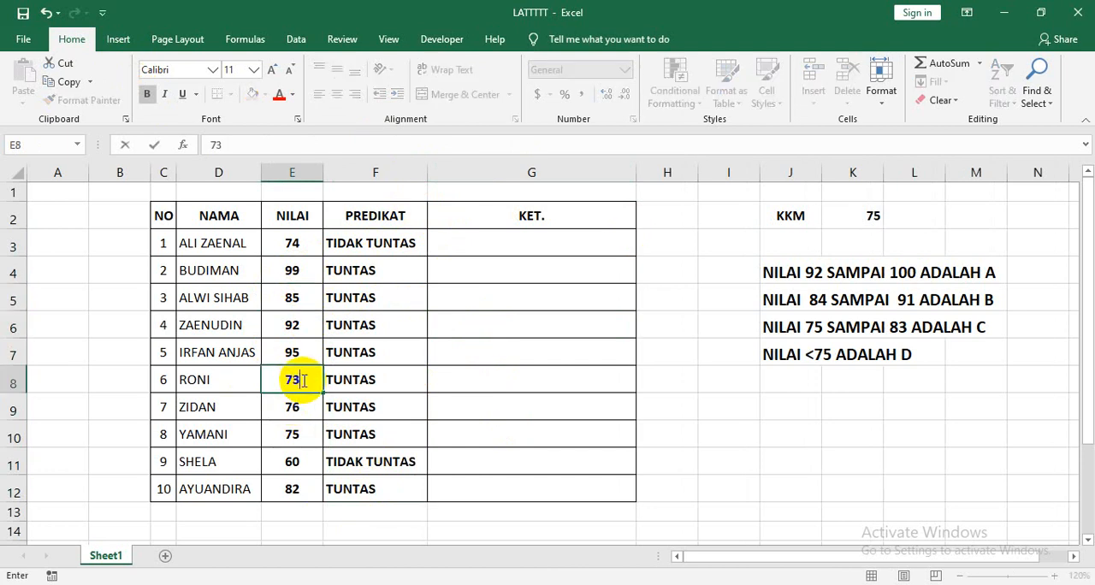
key(Return)
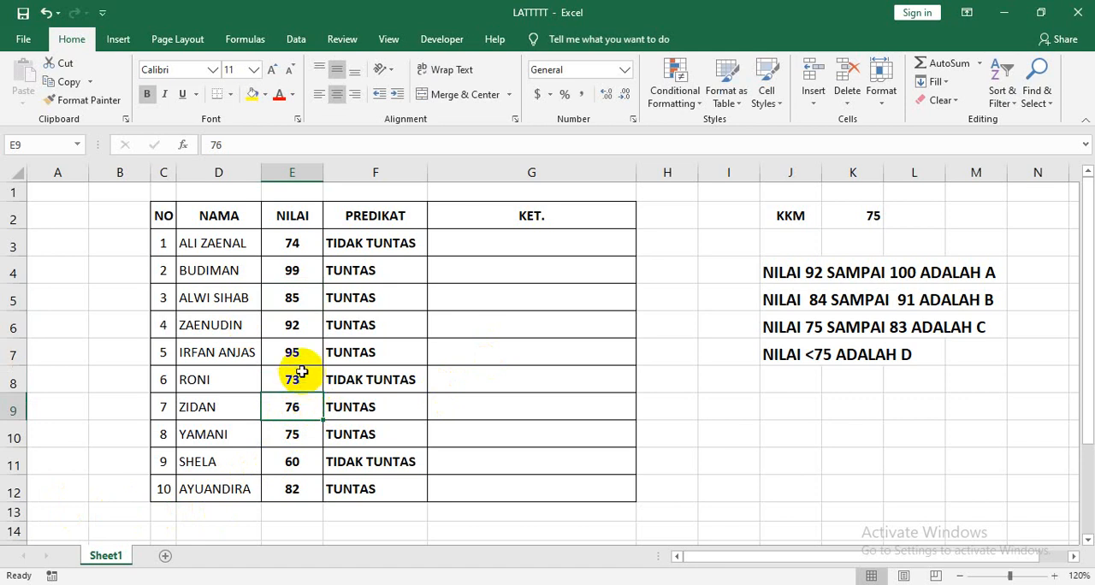
Set the NILAI score in cell E8 to 80 and inspect the IF formula in F3.
click(303, 381)
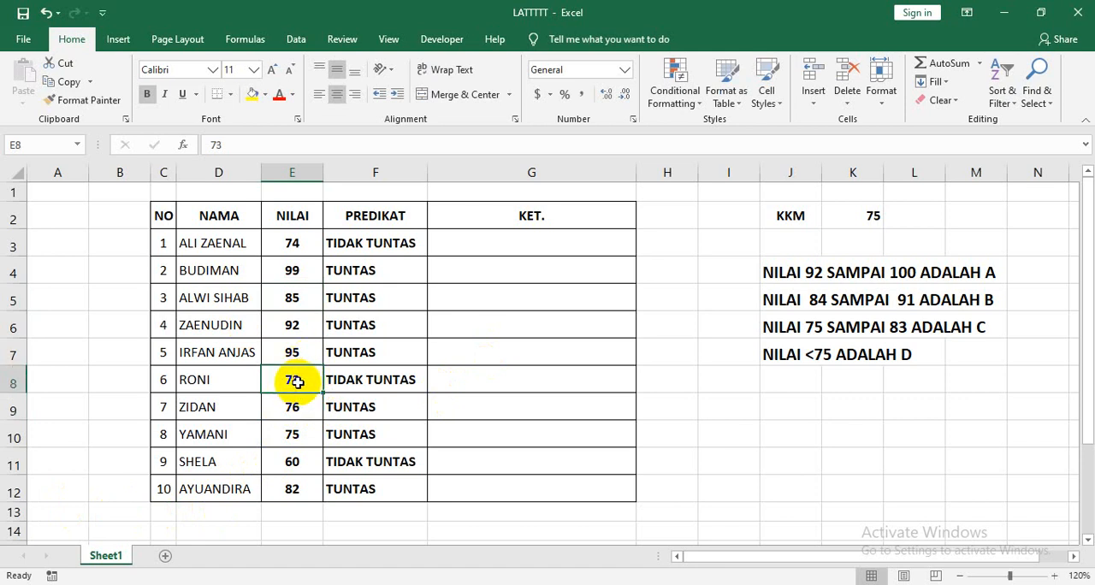
text(80)
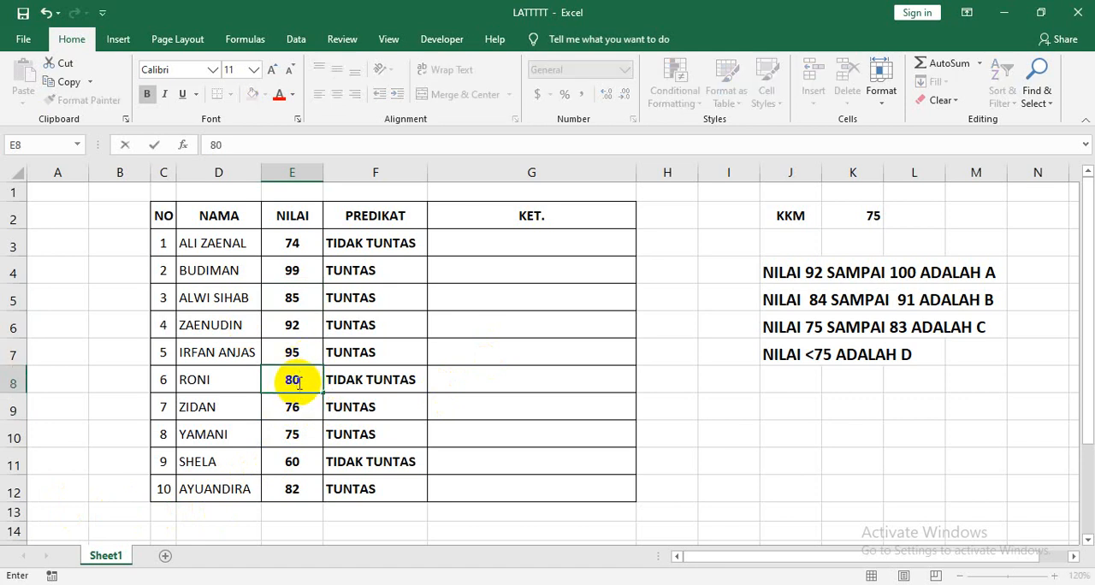
key(Return)
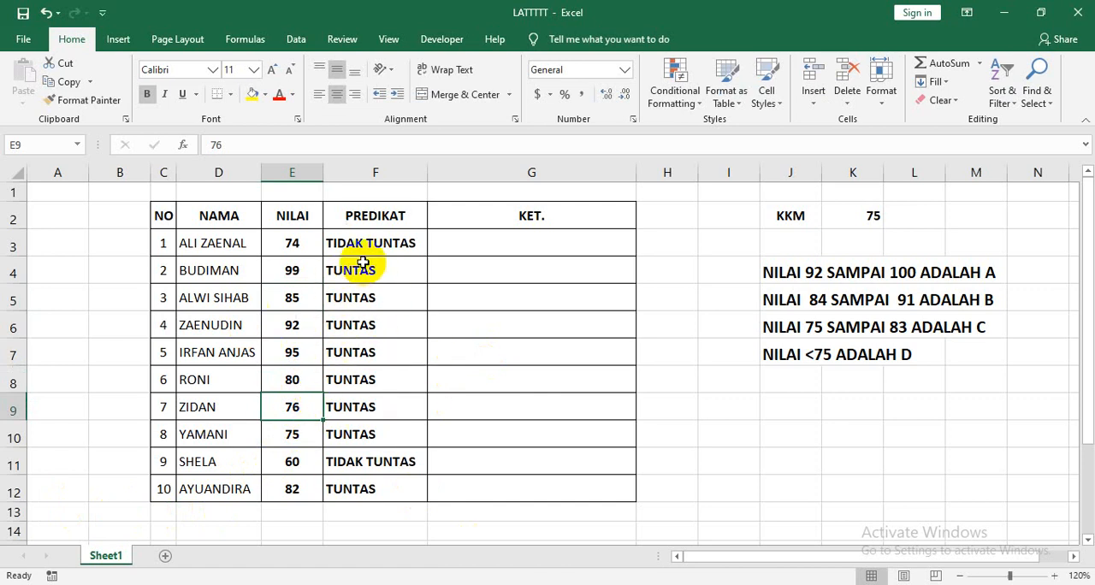
click(385, 245)
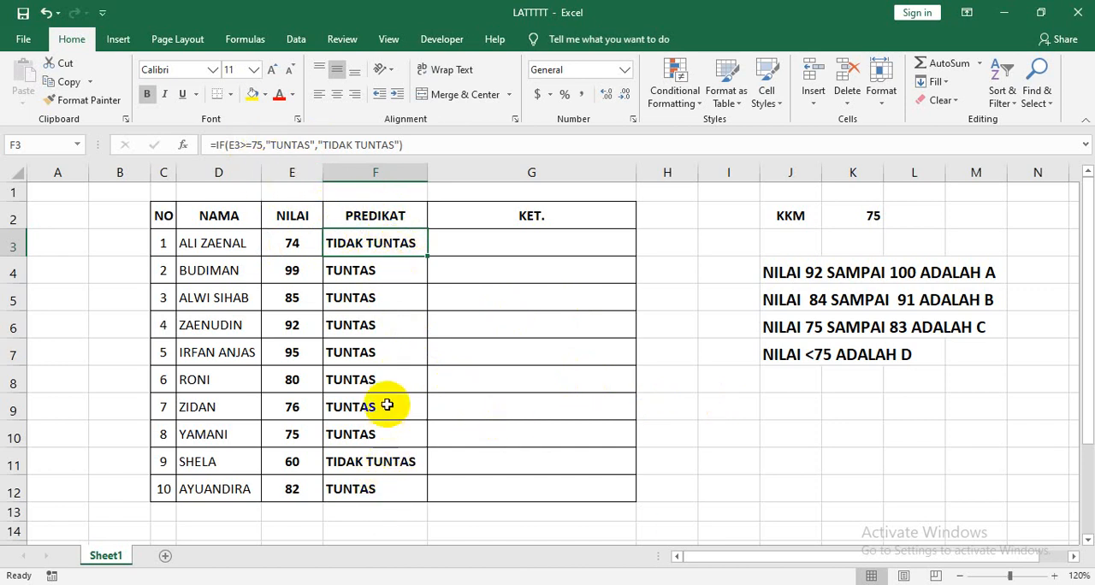
click(295, 355)
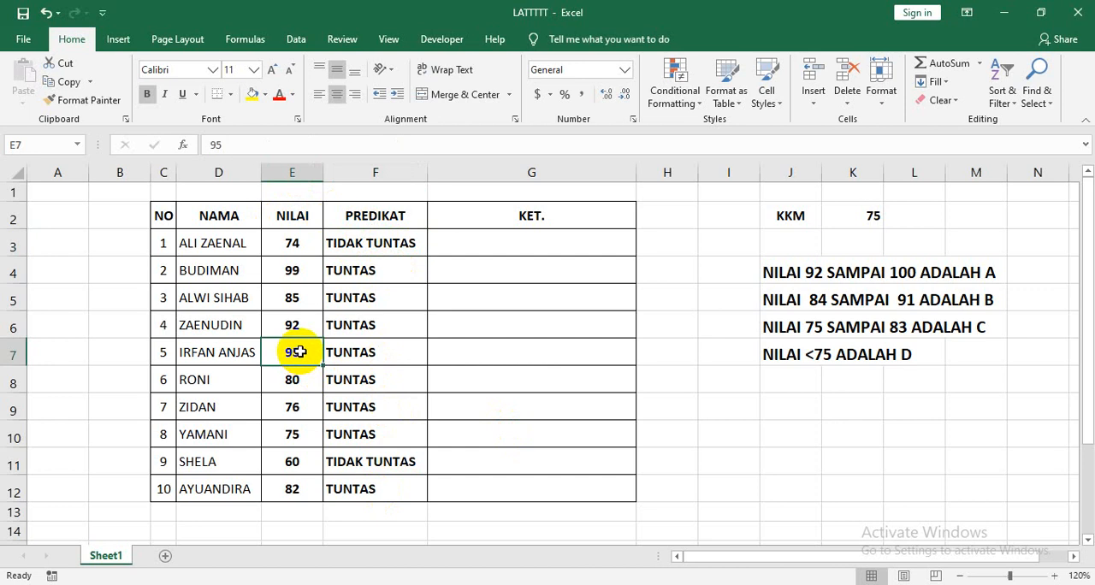
Set the NILAI score in cell E7 to 80.
text(80)
key(Return)
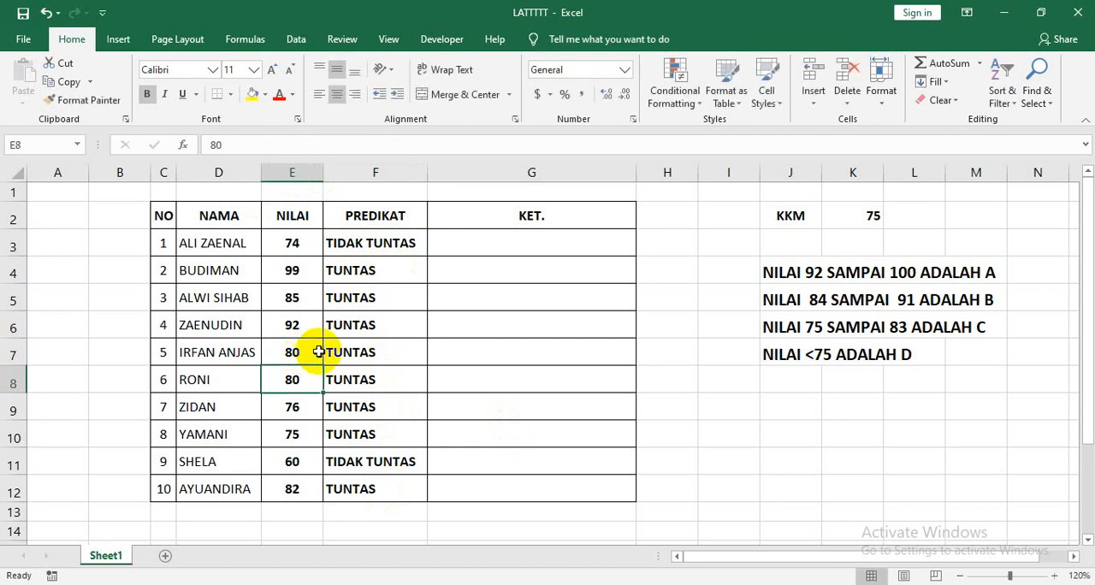
Set the NILAI score in cell E6 to 70 to test the PREDIKAT formula.
click(295, 329)
text(7)
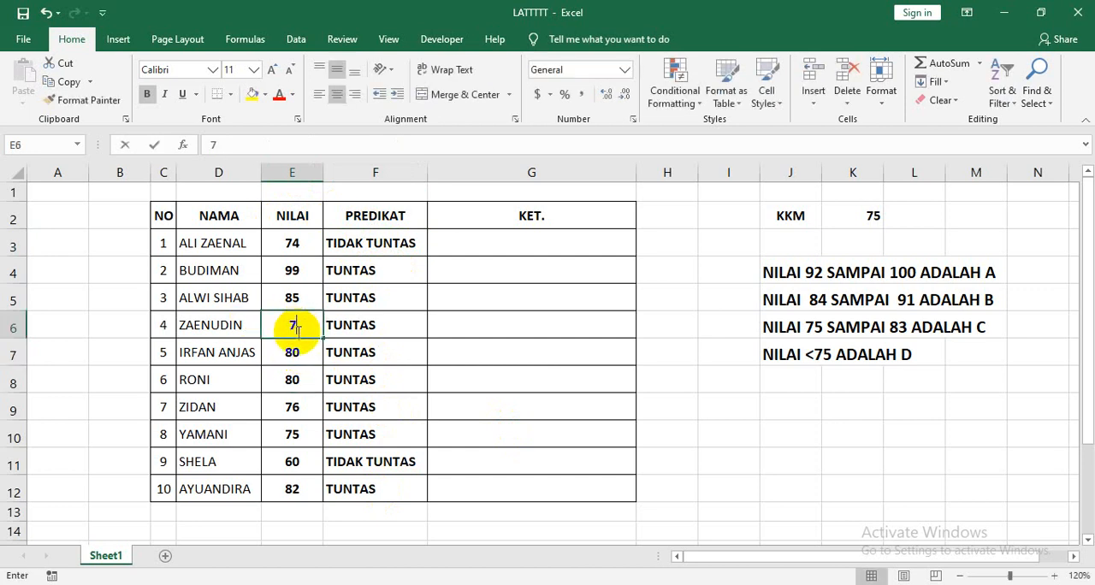
text(0)
key(Return)
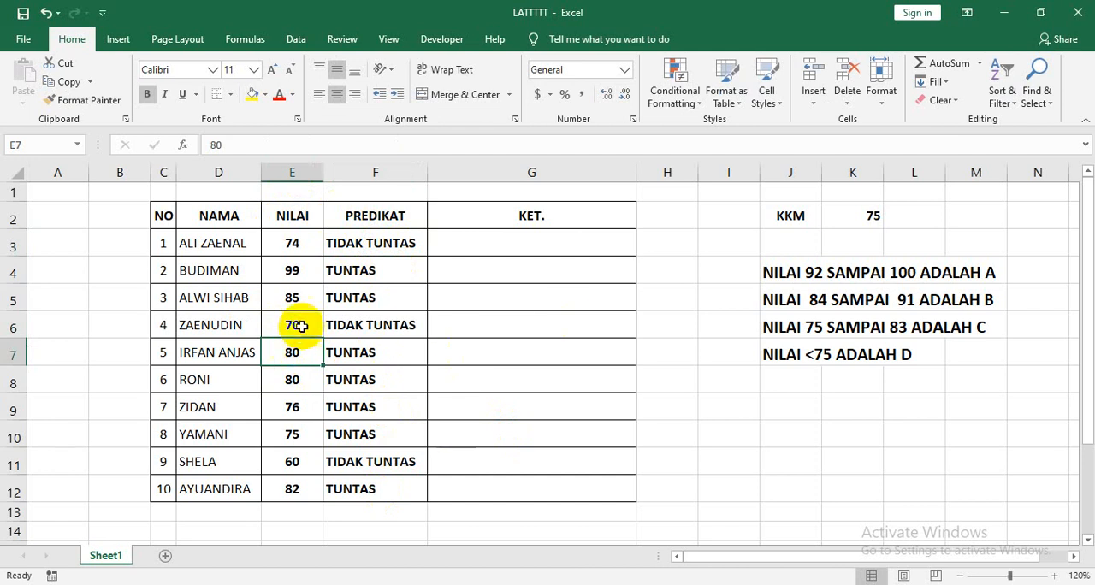
Set the NILAI score in cell E6 to 90 and review the A to D grade criteria in J4:M7.
click(301, 325)
text(90)
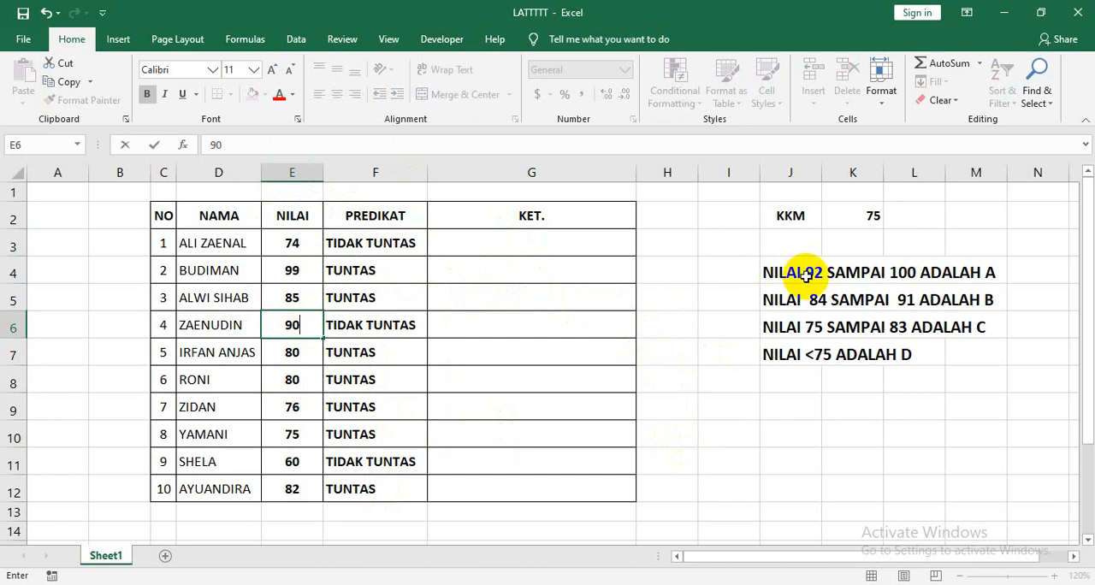
drag(774, 272, 1000, 354)
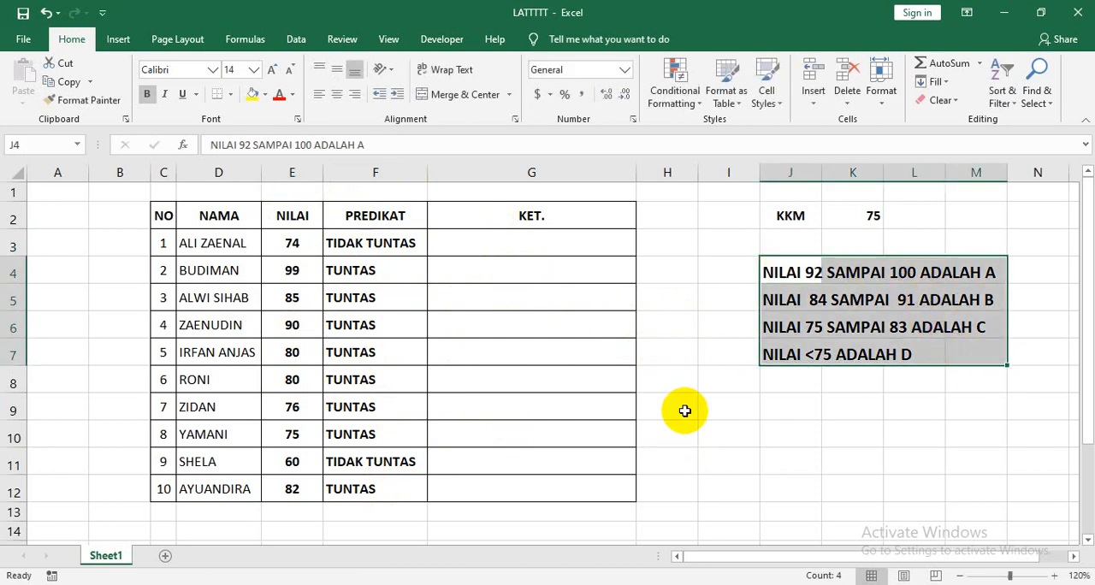
click(874, 409)
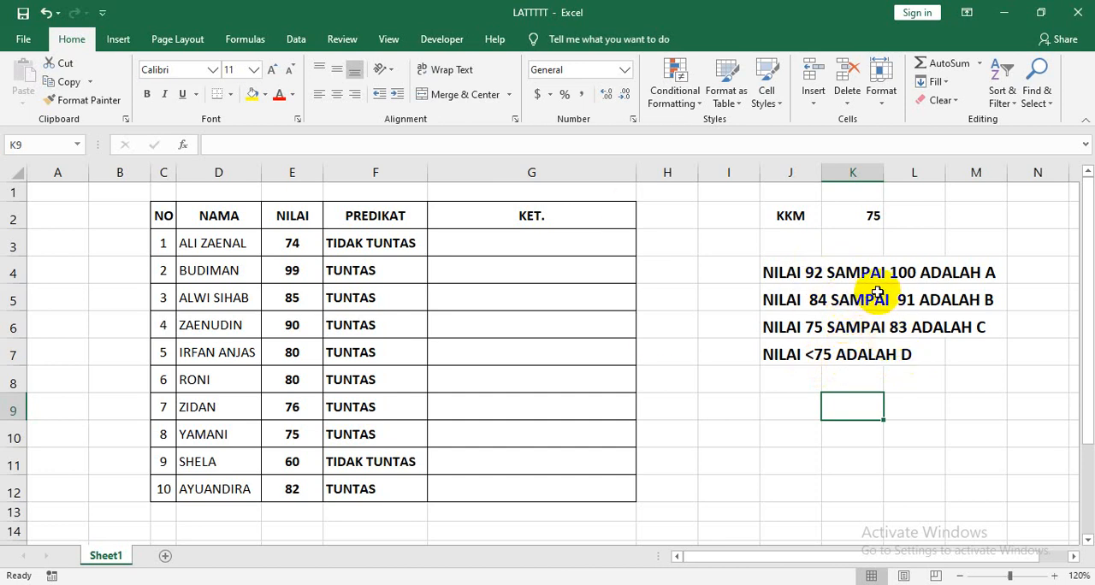
Review the IF formula in F3 and widen the KET. column G slightly.
click(374, 244)
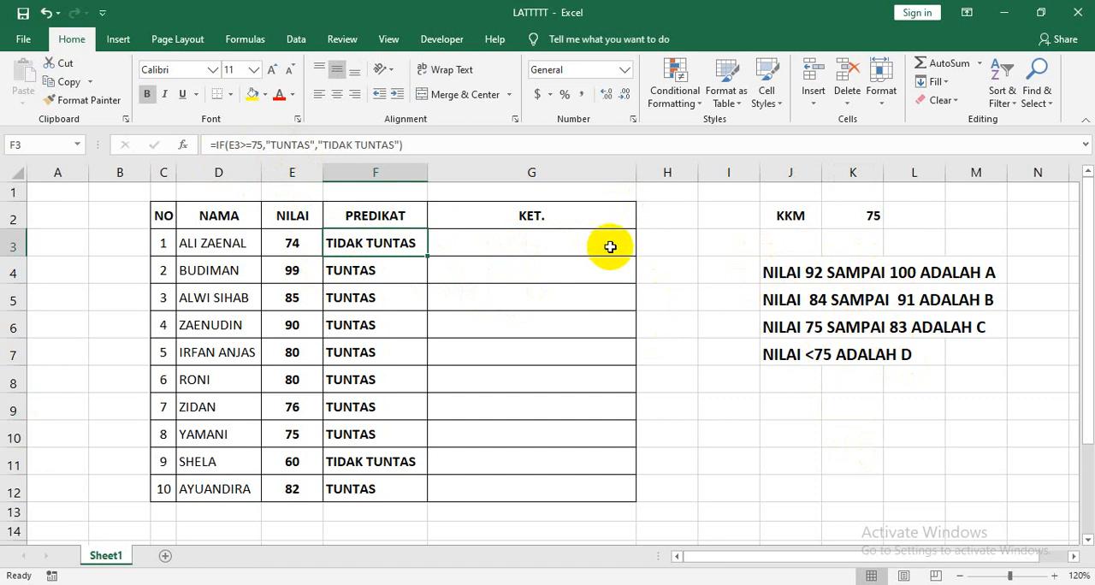
click(474, 239)
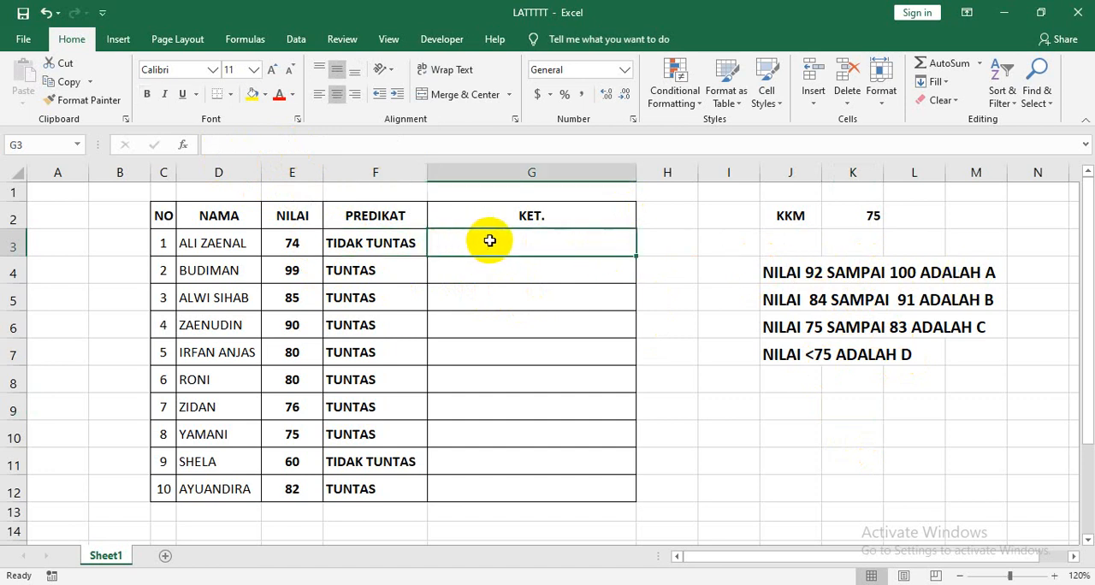
drag(636, 174, 674, 181)
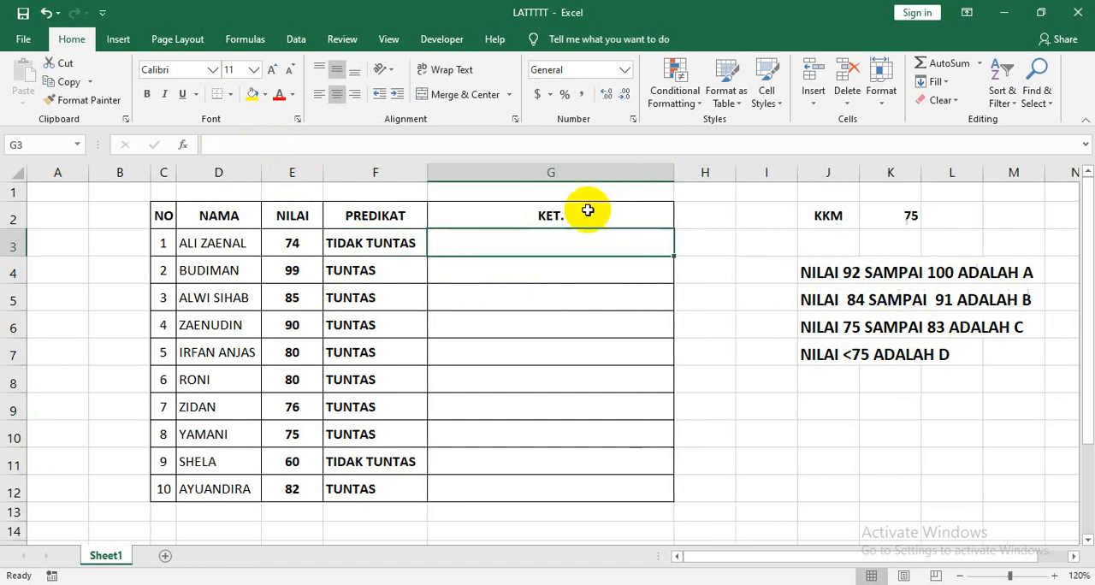
click(589, 238)
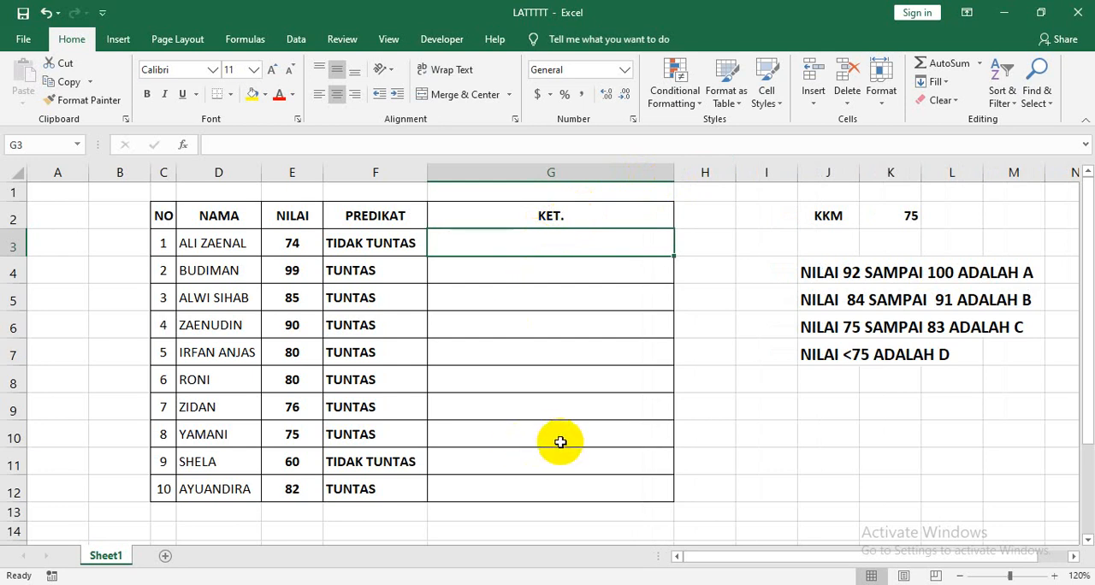
Delete the empty column I between the score table and the KKM and grade criteria.
click(769, 171)
click(842, 79)
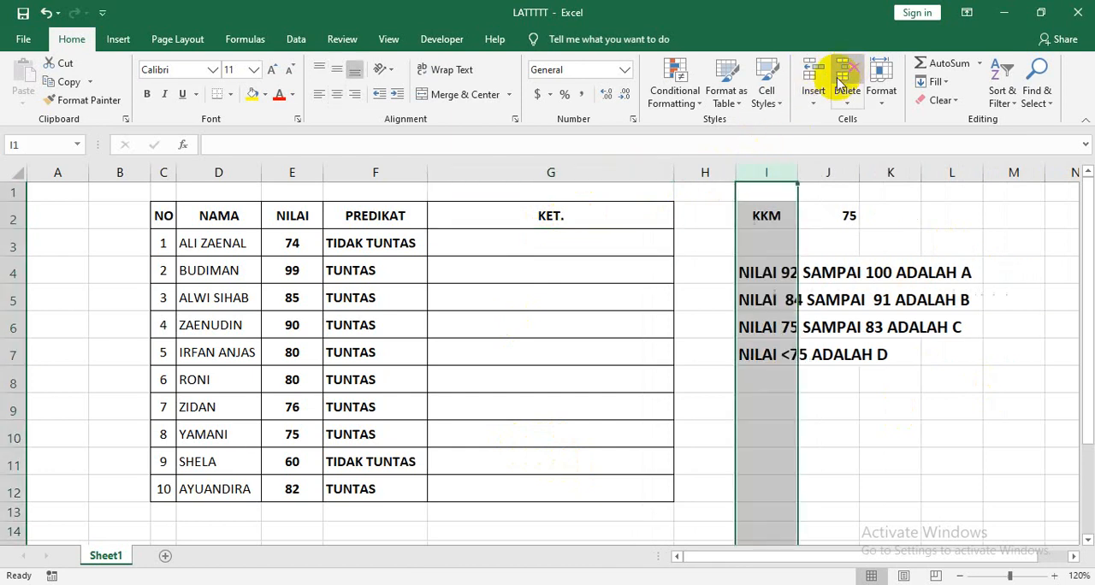
drag(944, 399, 935, 382)
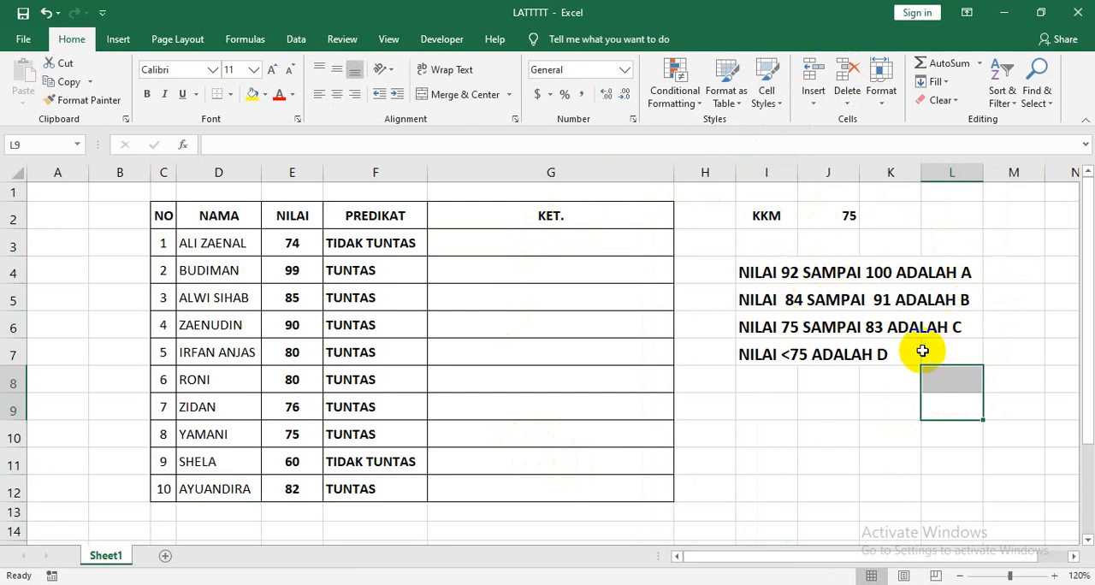
Begin a nested IF formula in KET. cell G3 with the logical test E3>=92.
click(499, 245)
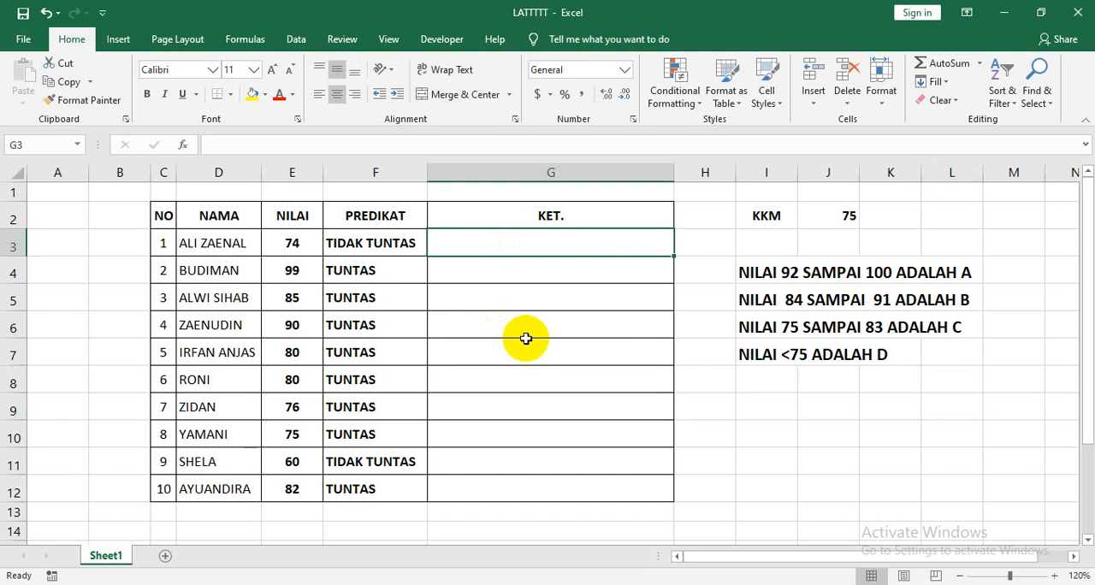
text(=)
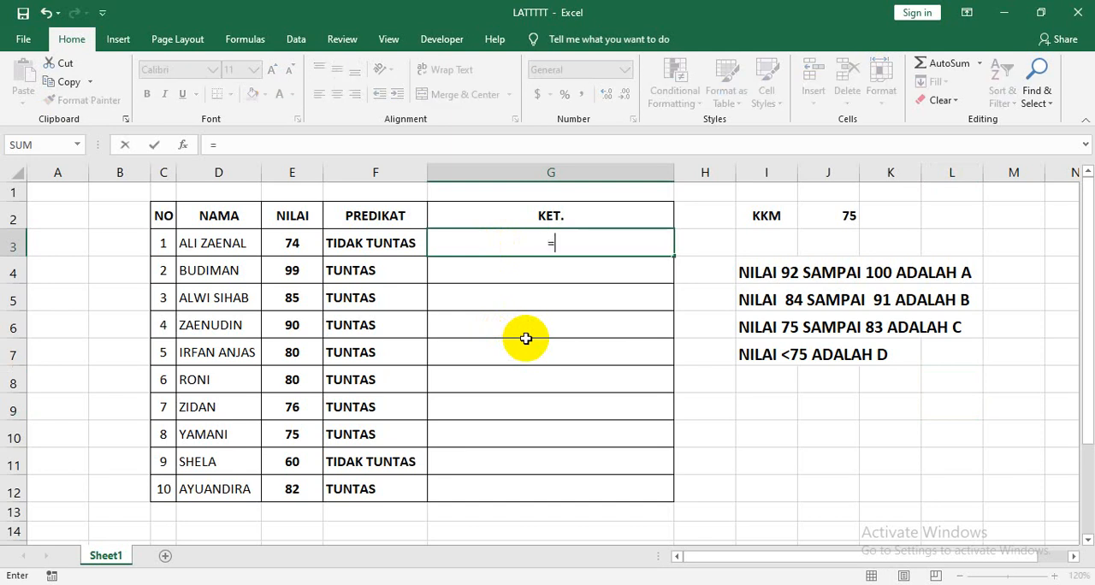
text(IF)
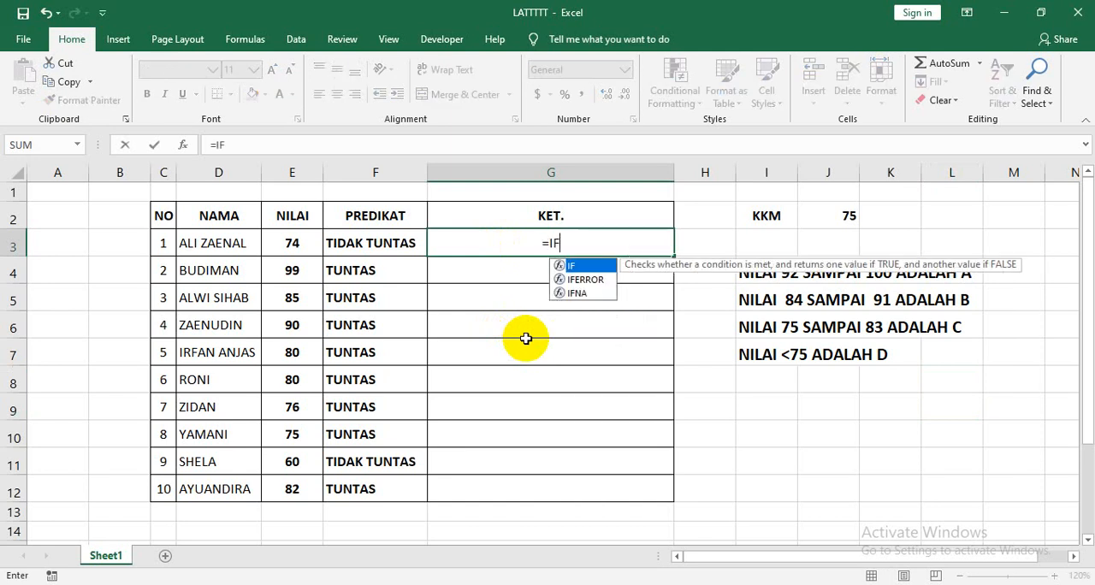
text(()
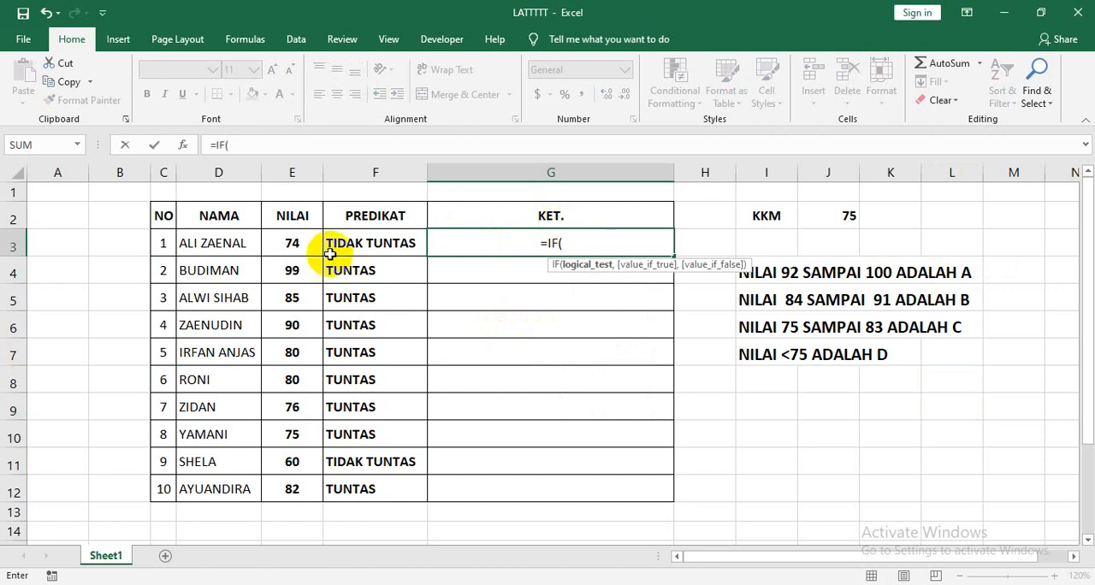
click(287, 244)
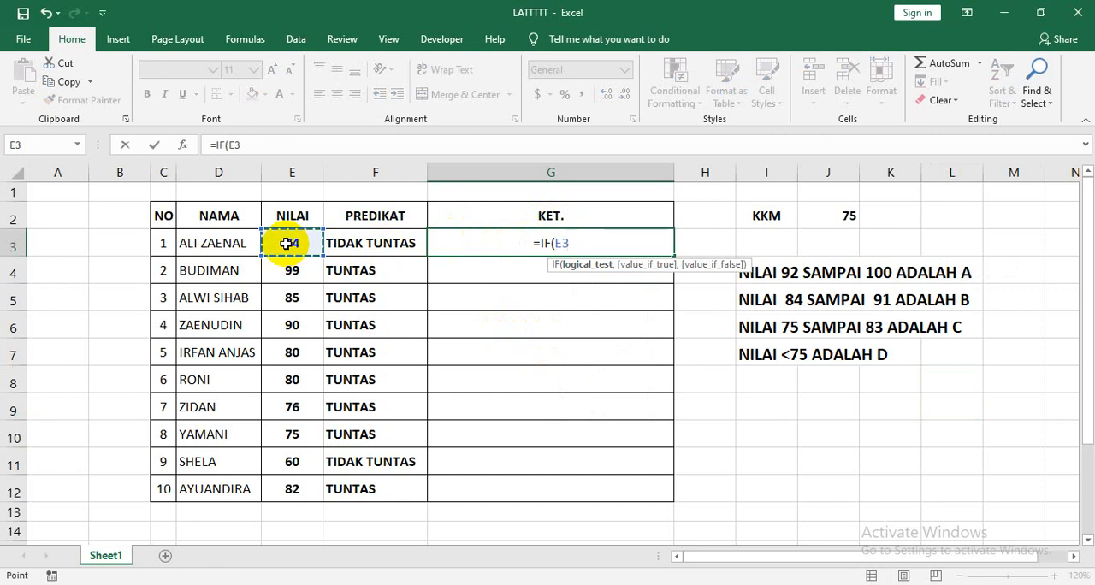
text(>)
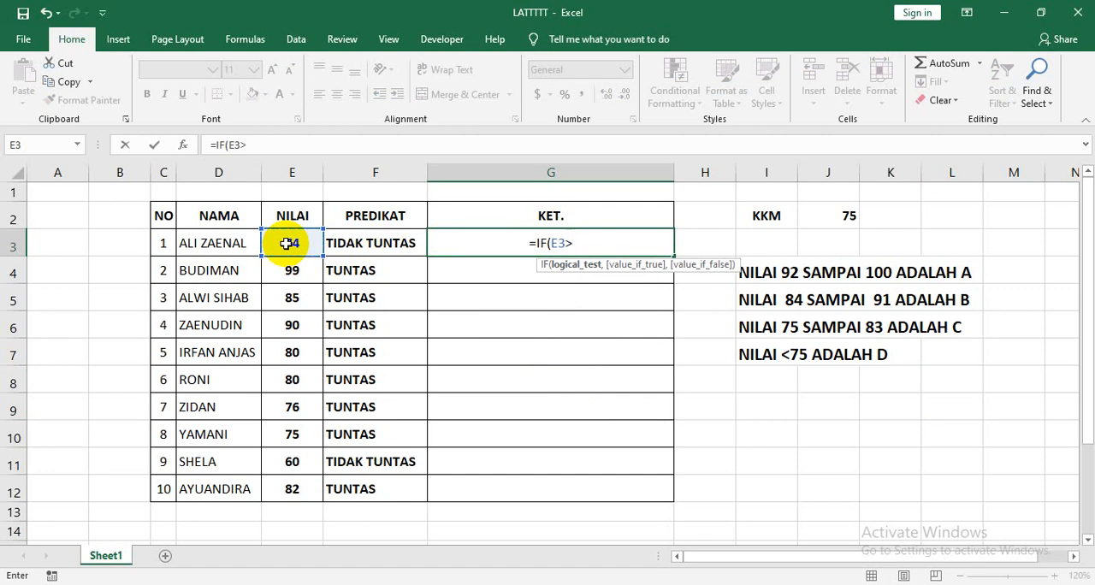
text(=)
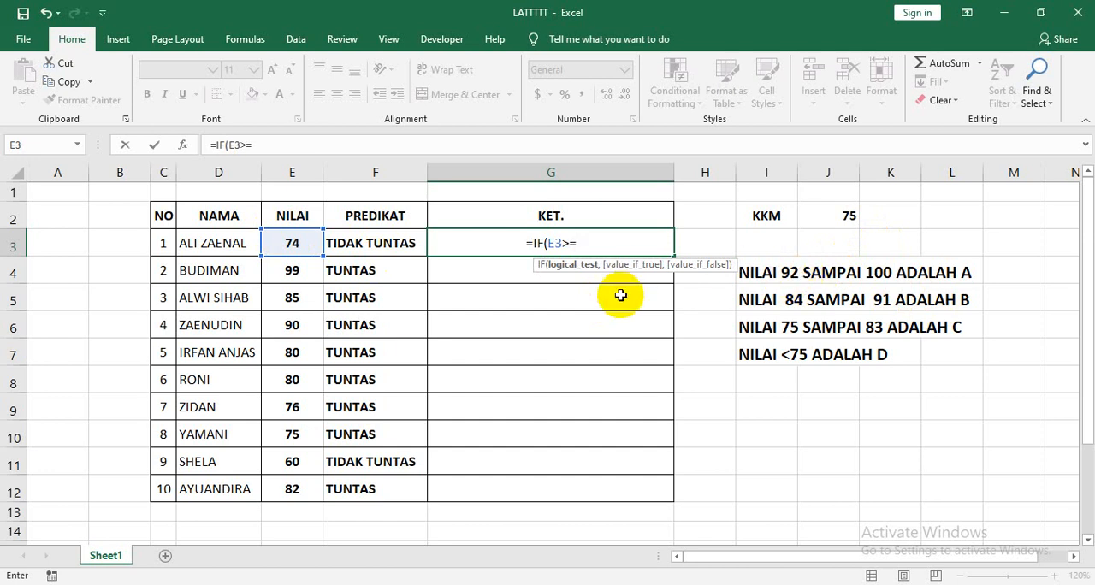
text(92)
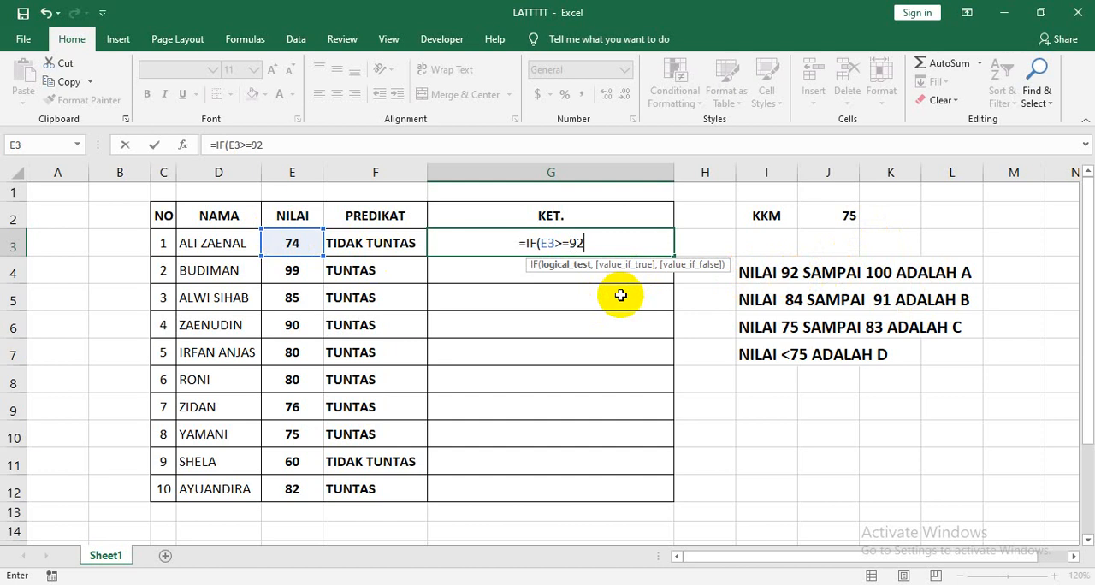
Add "A" as the value if true for the E3>=92 test in the G3 formula.
text(,)
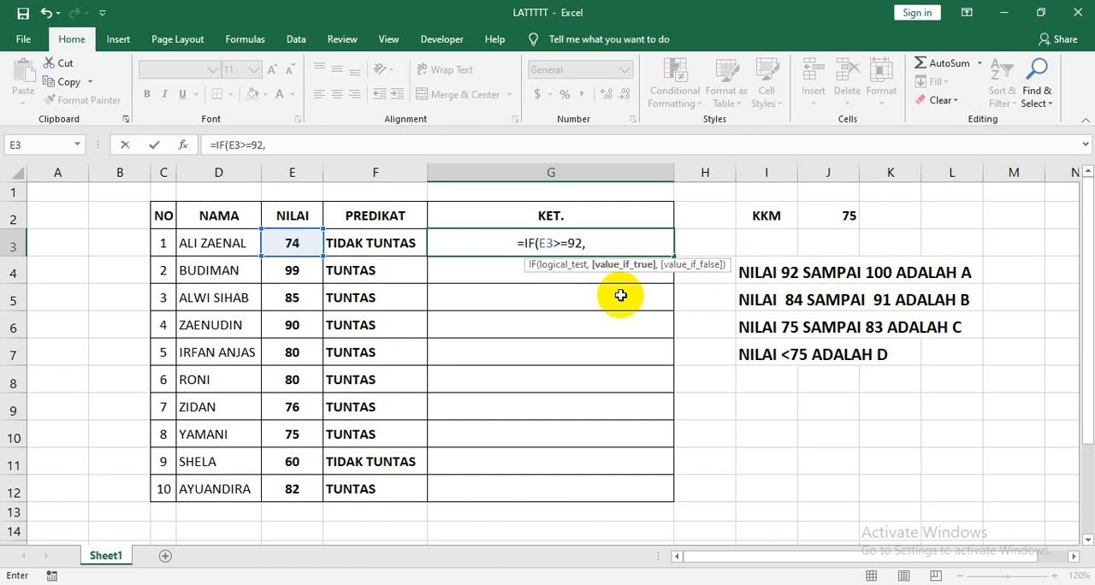
text(")
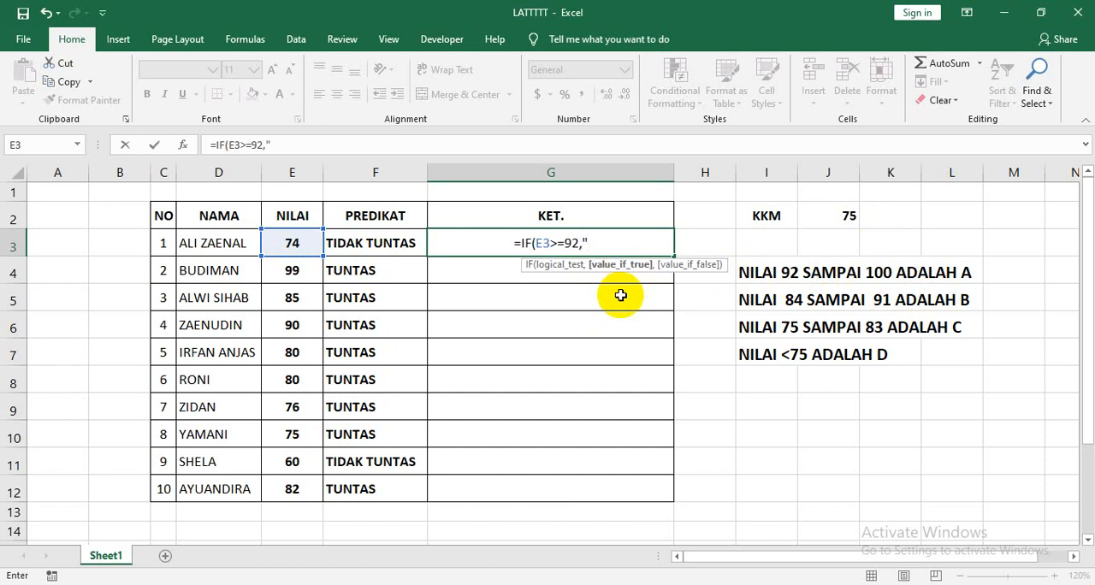
text(A")
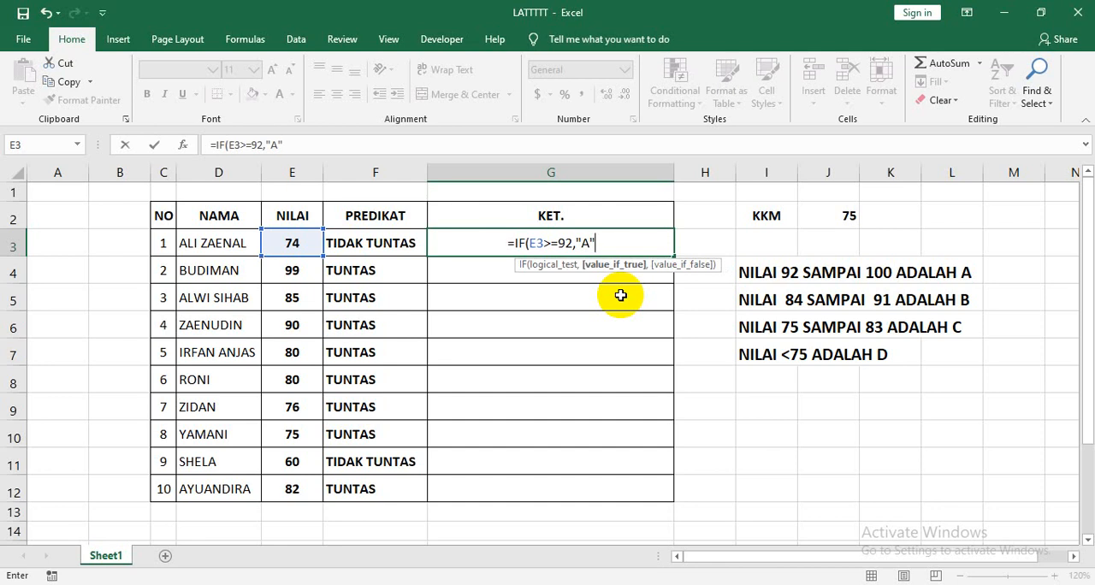
text(,)
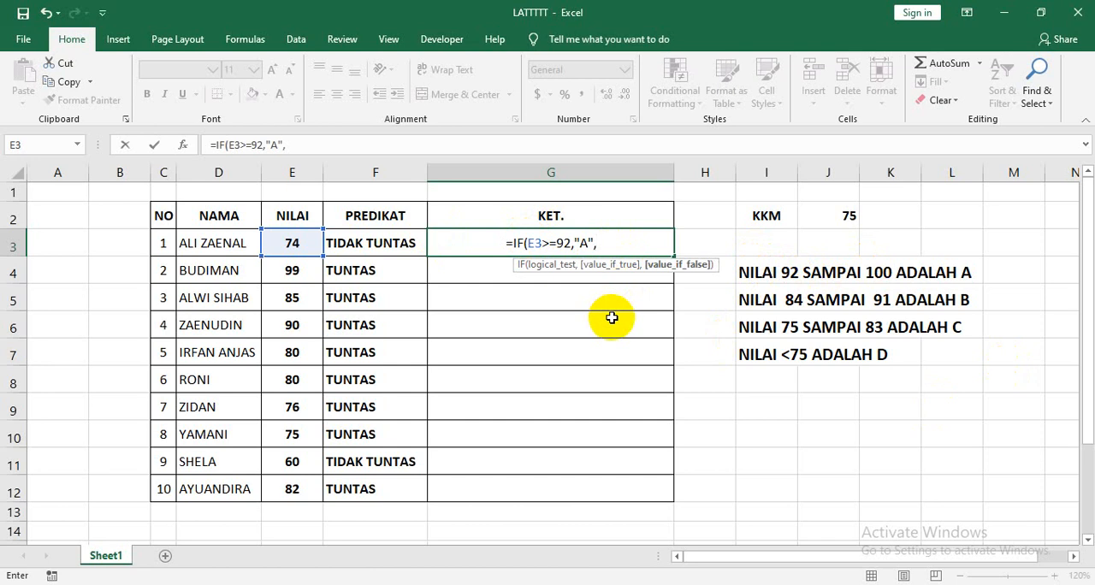
Nest a second IF as the first one's false value in G3, with the logical test E3>=84.
text(IF)
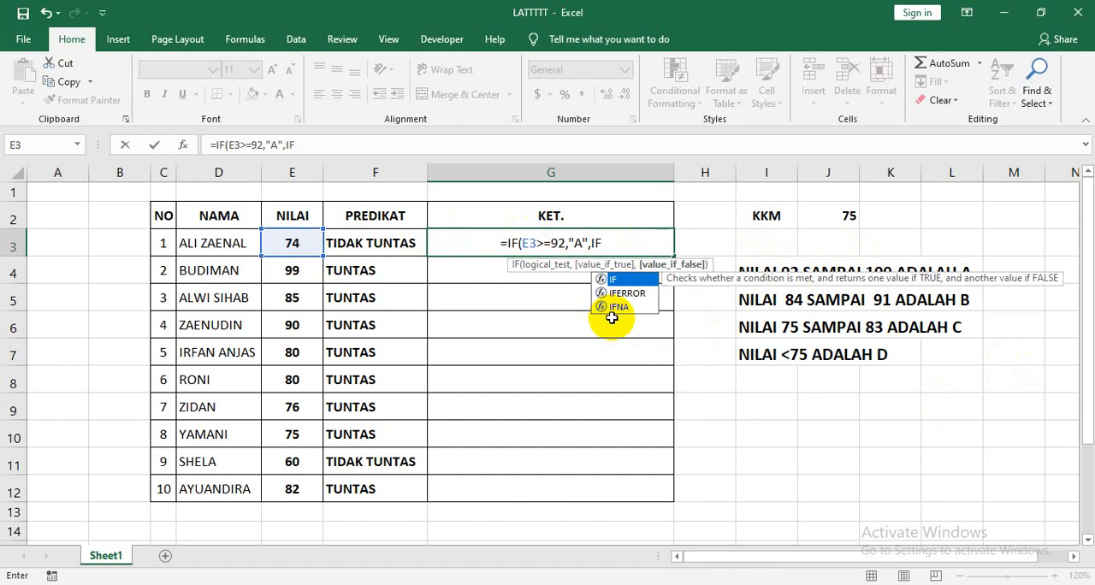
text(()
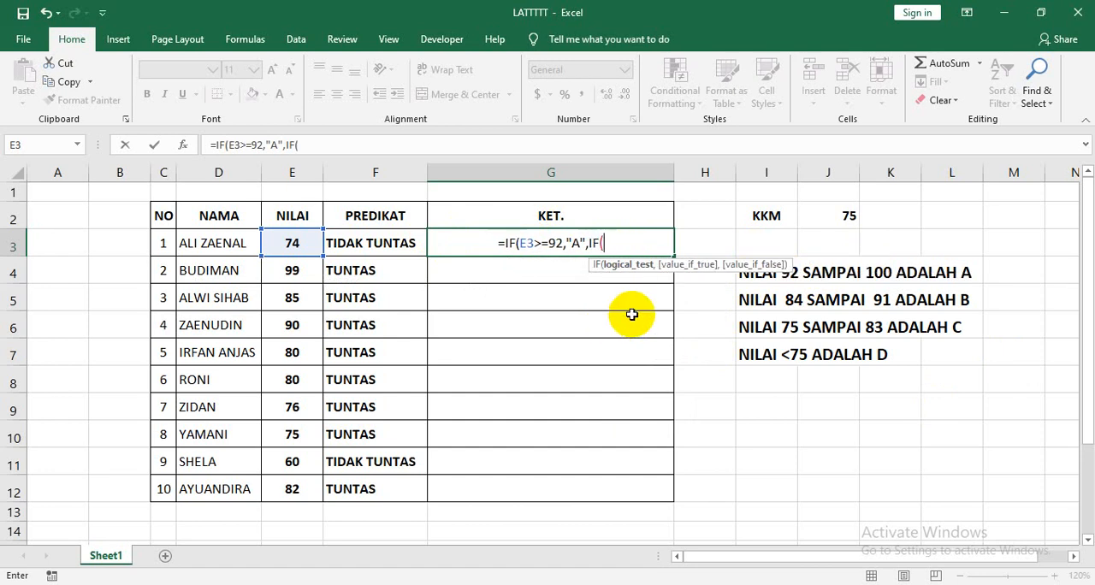
click(294, 246)
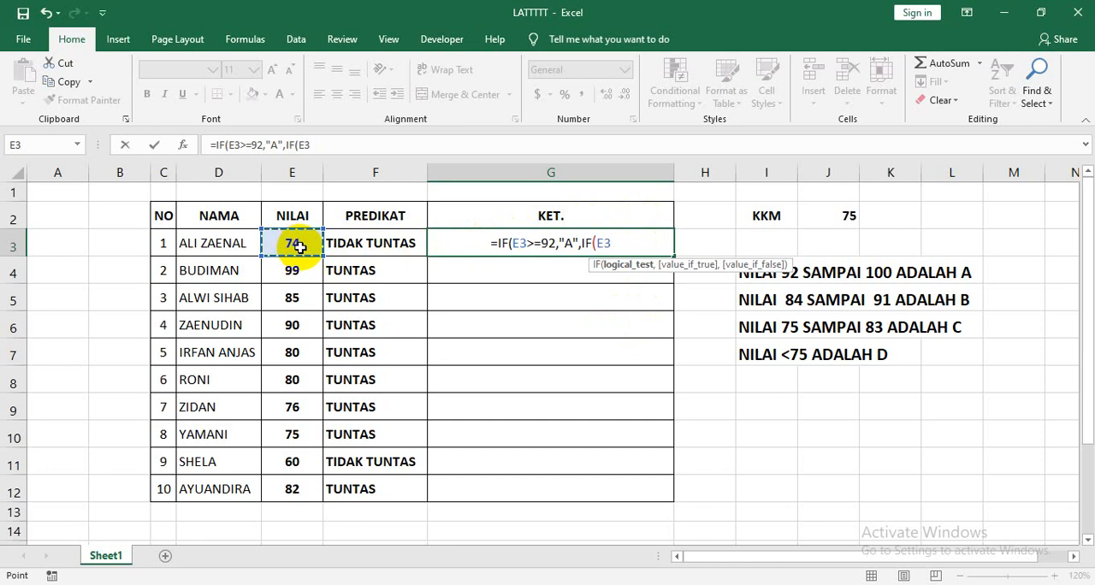
text(>=)
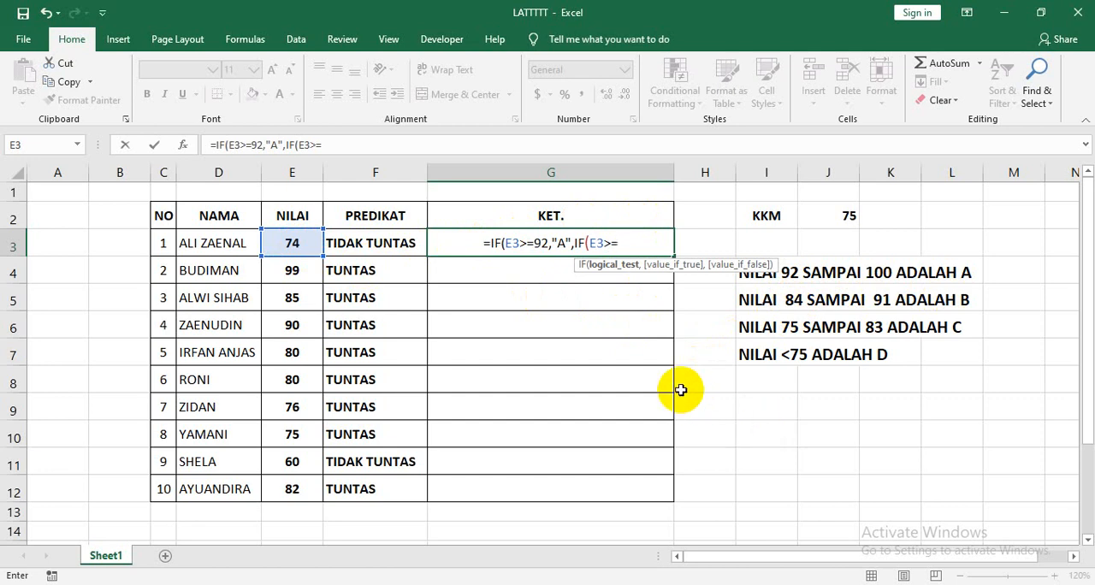
text(84)
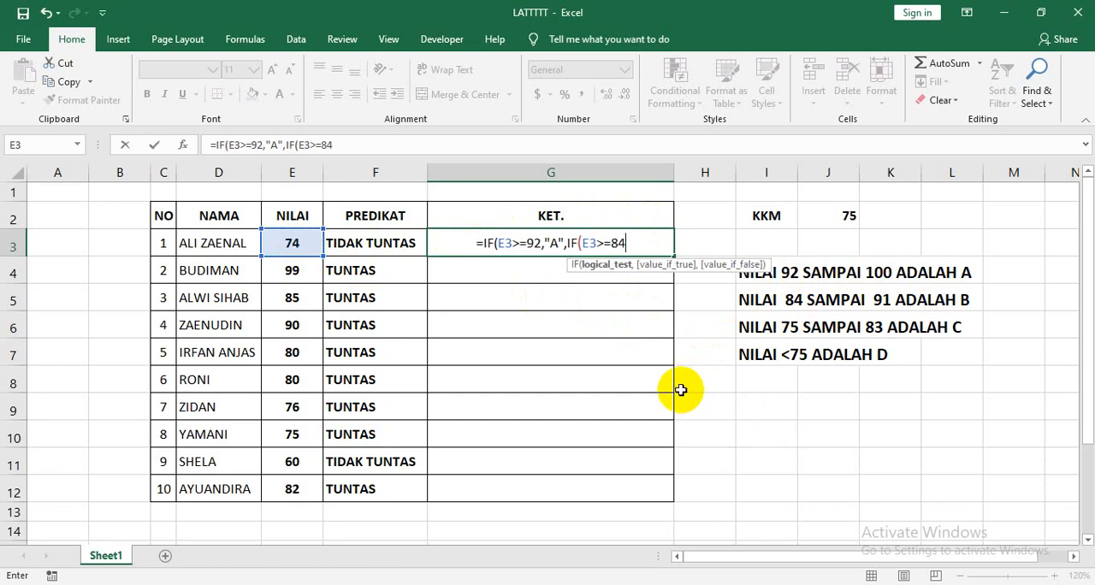
text(,)
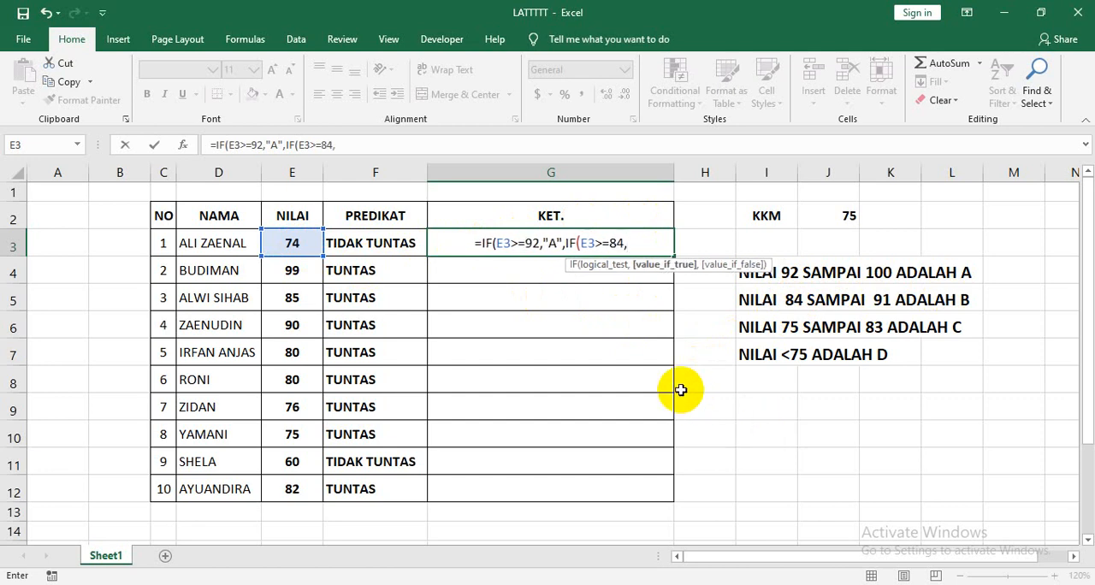
text(")
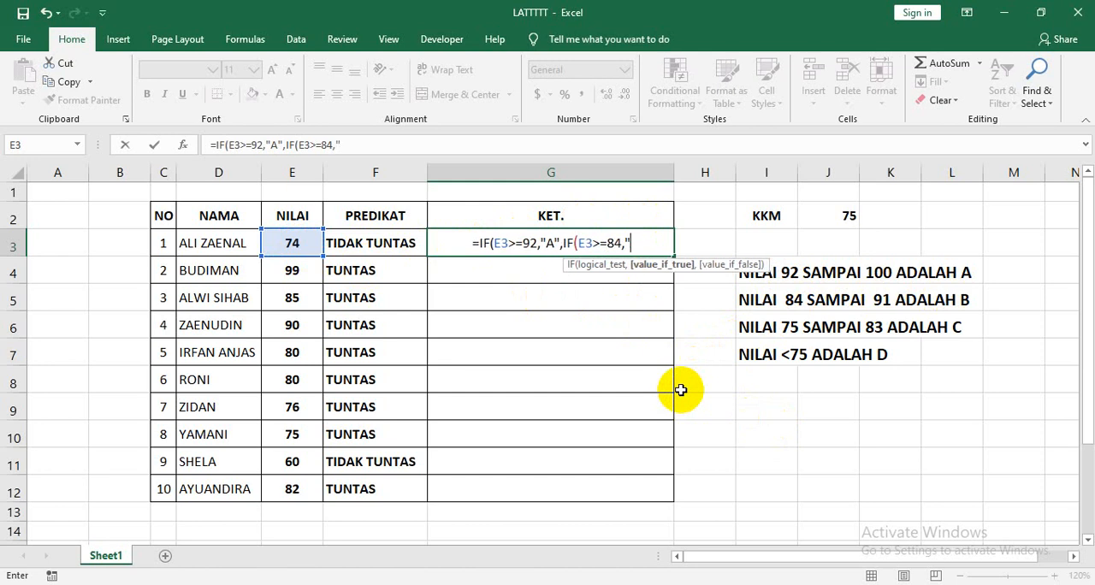
text(B)
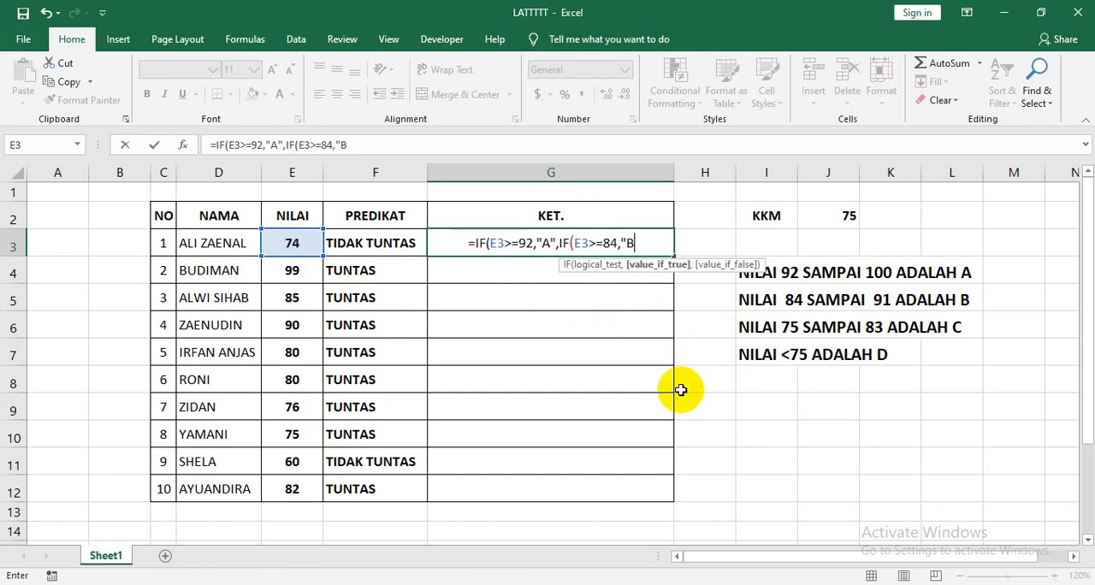
text(")
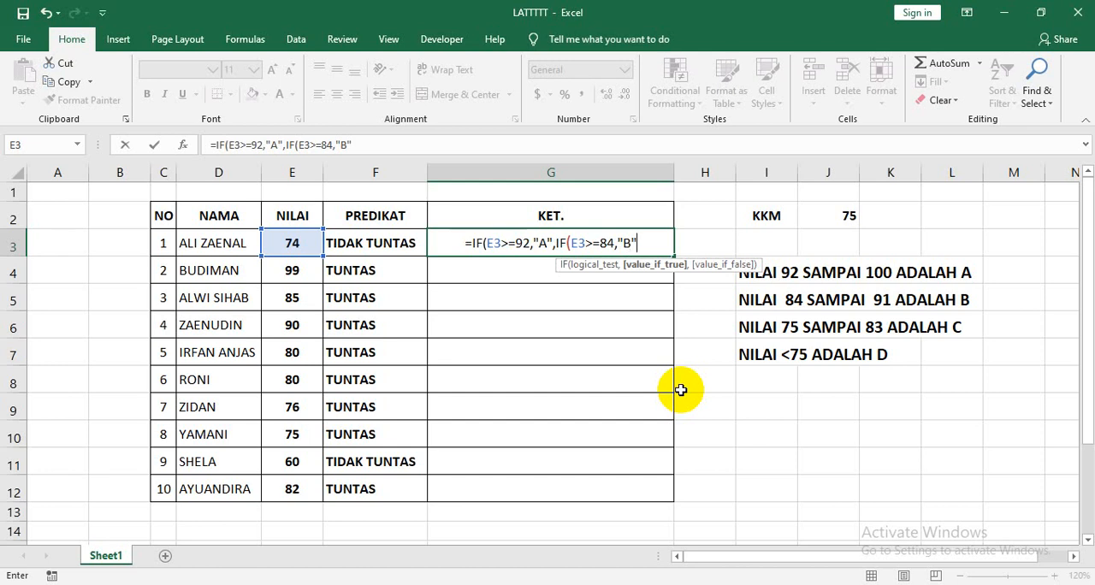
text(,)
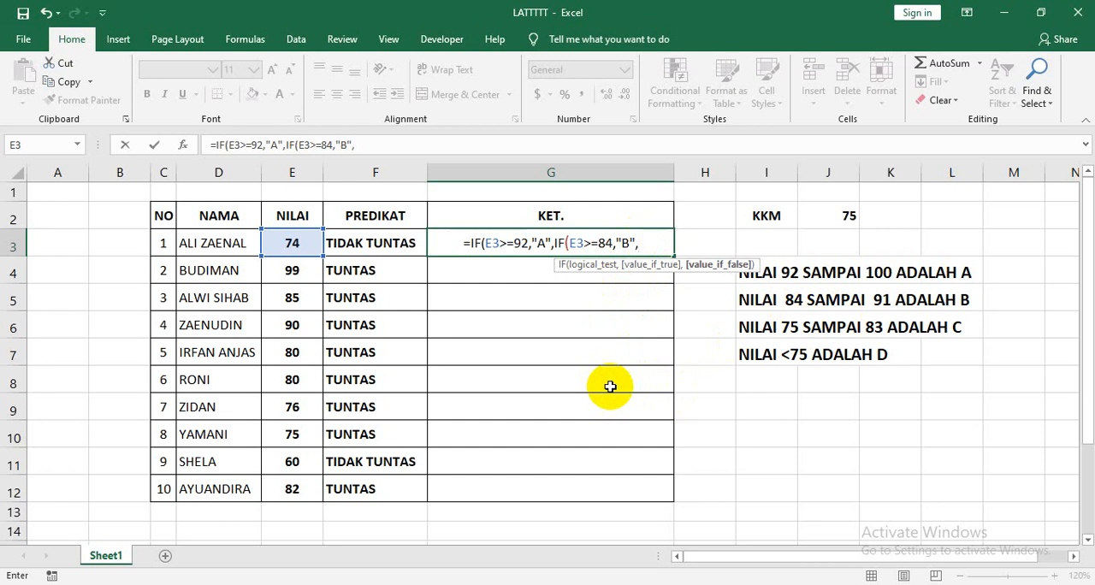
Nest a third IF as the second one's false value in the G3 formula, with the logical test E3>=75.
text(IF)
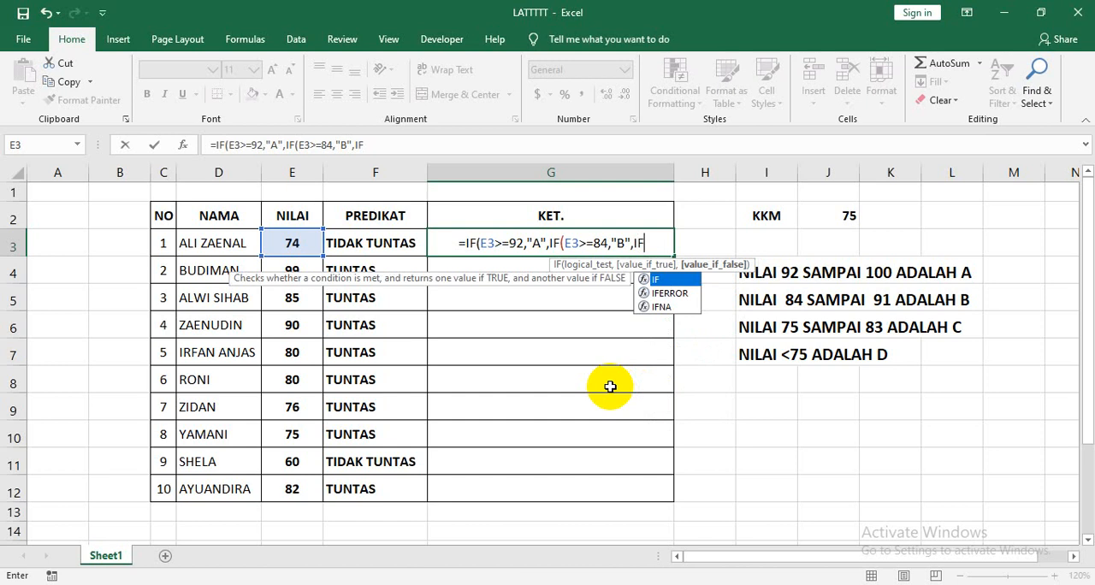
text(()
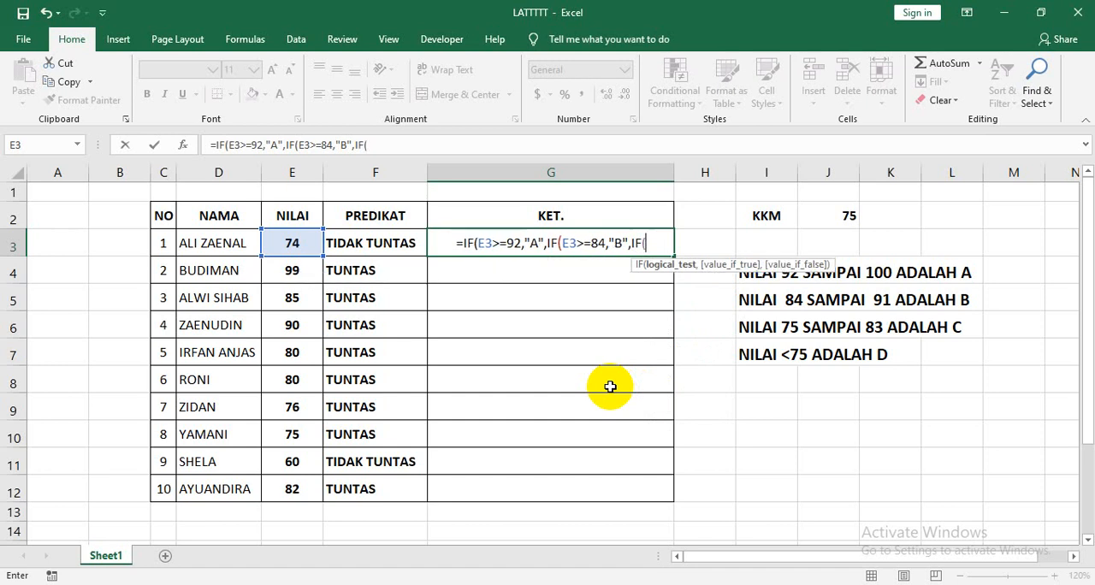
click(300, 246)
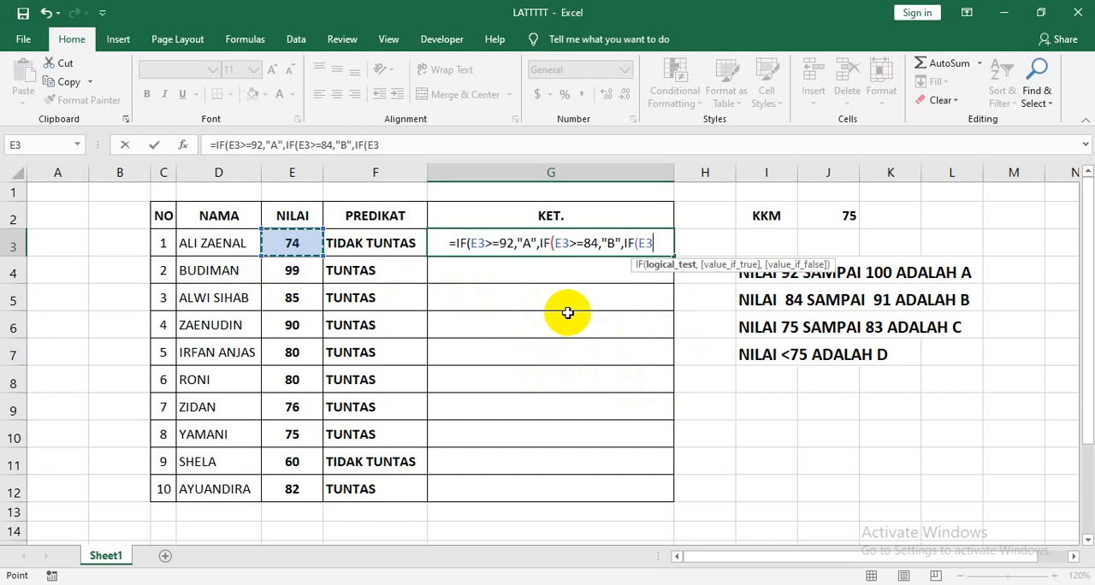
text(>=)
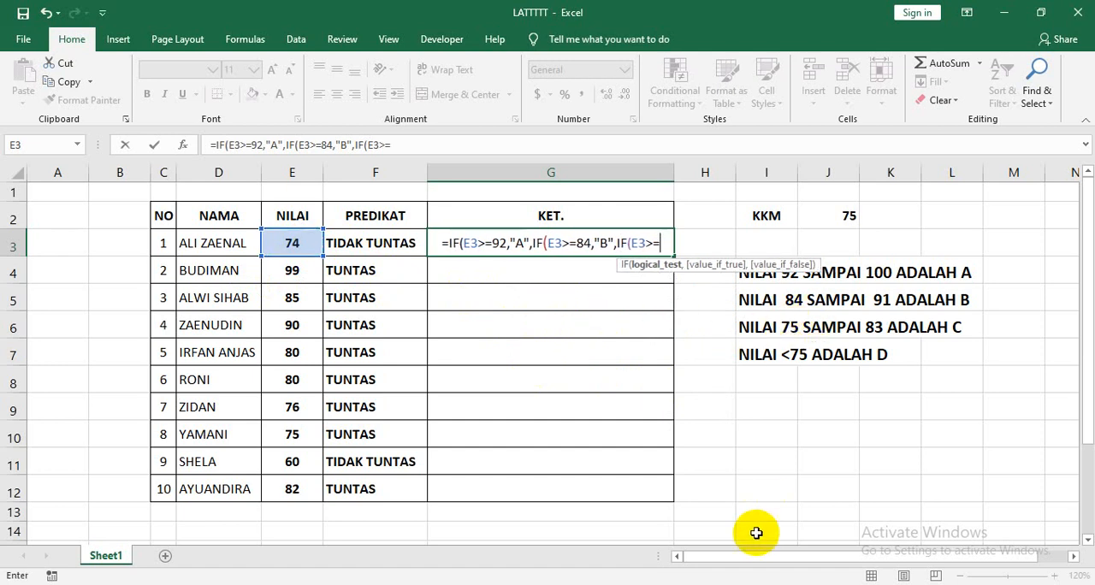
text(75)
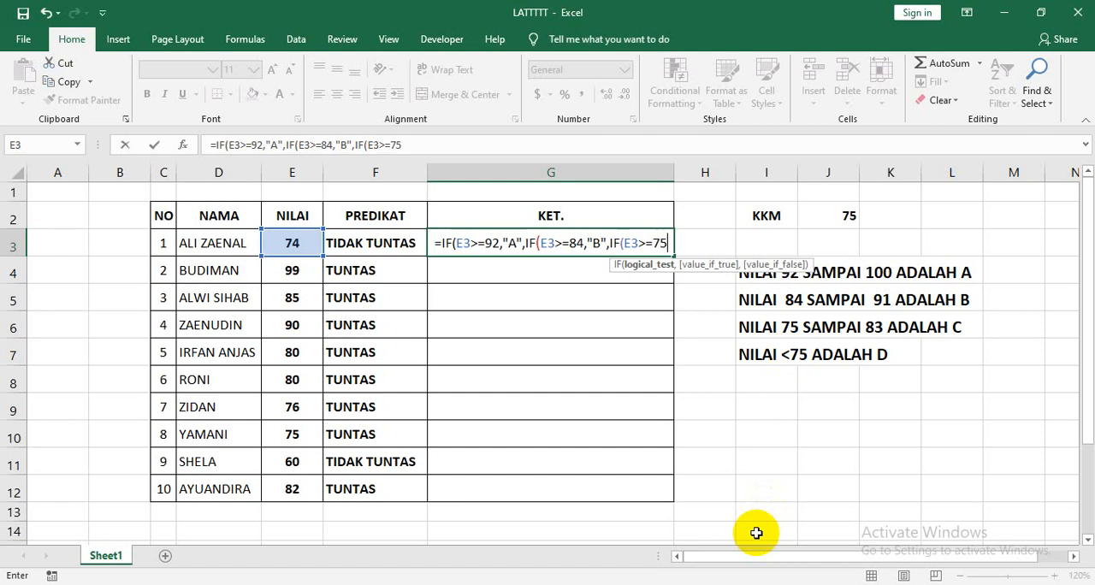
text(,)
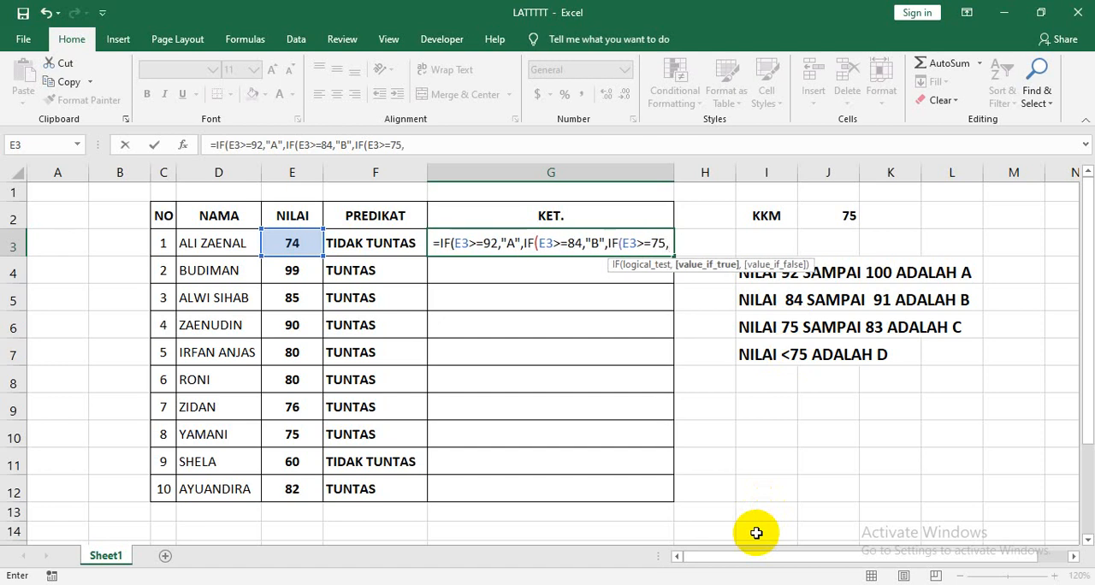
text(")
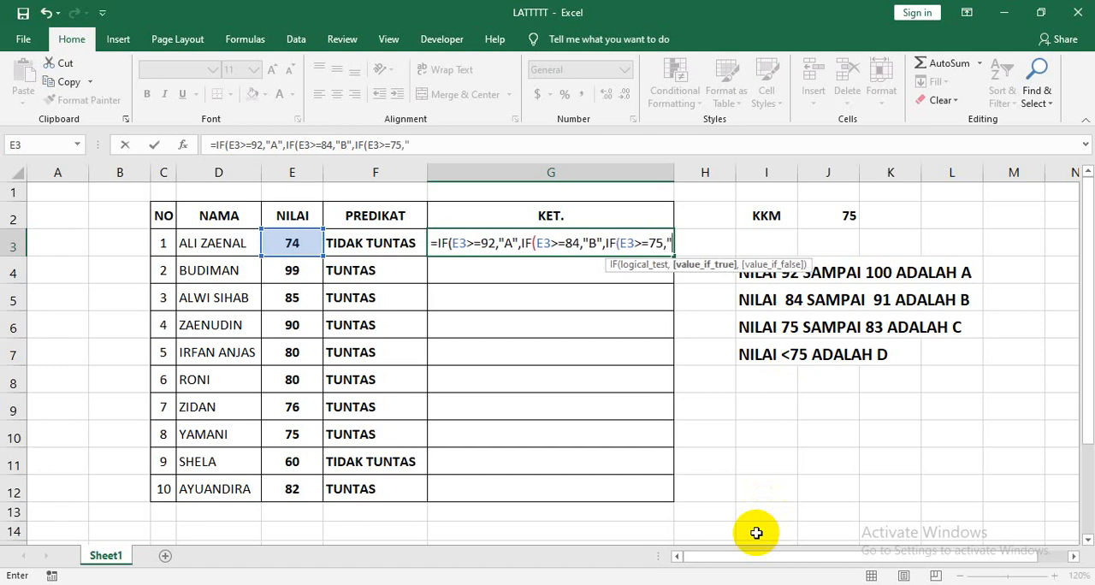
text(C)
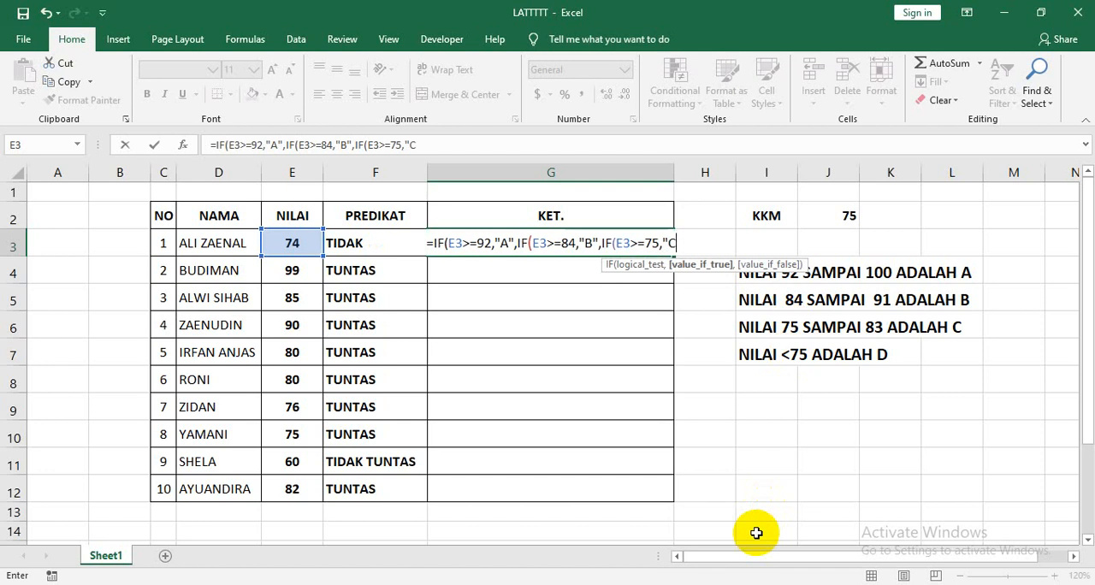
text(")
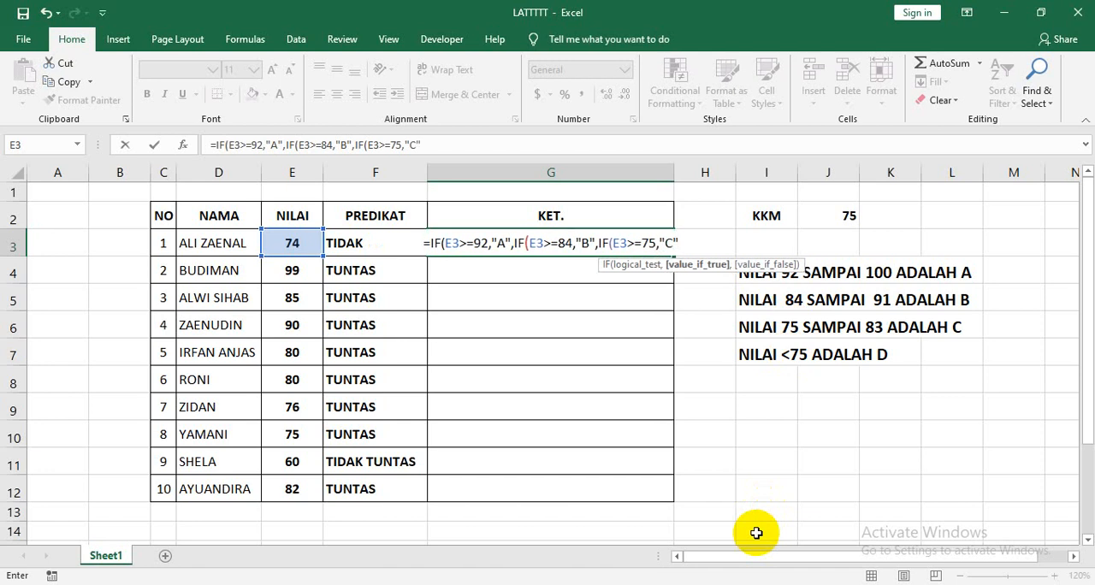
text(,)
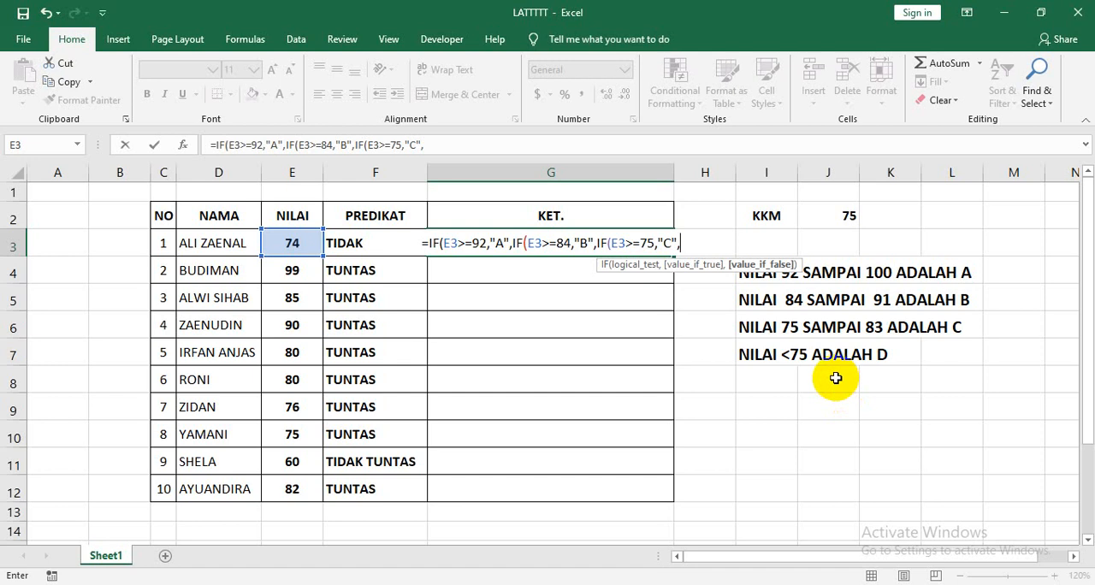
Add "D" as the final value if false, close all three IF functions and enter the formula in G3.
text(")
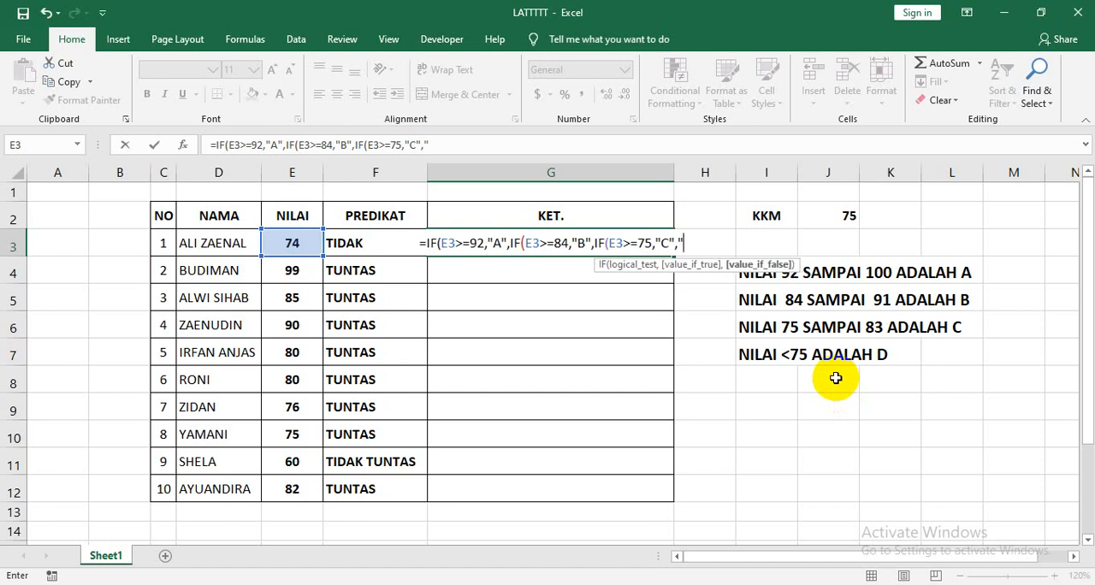
text(D)
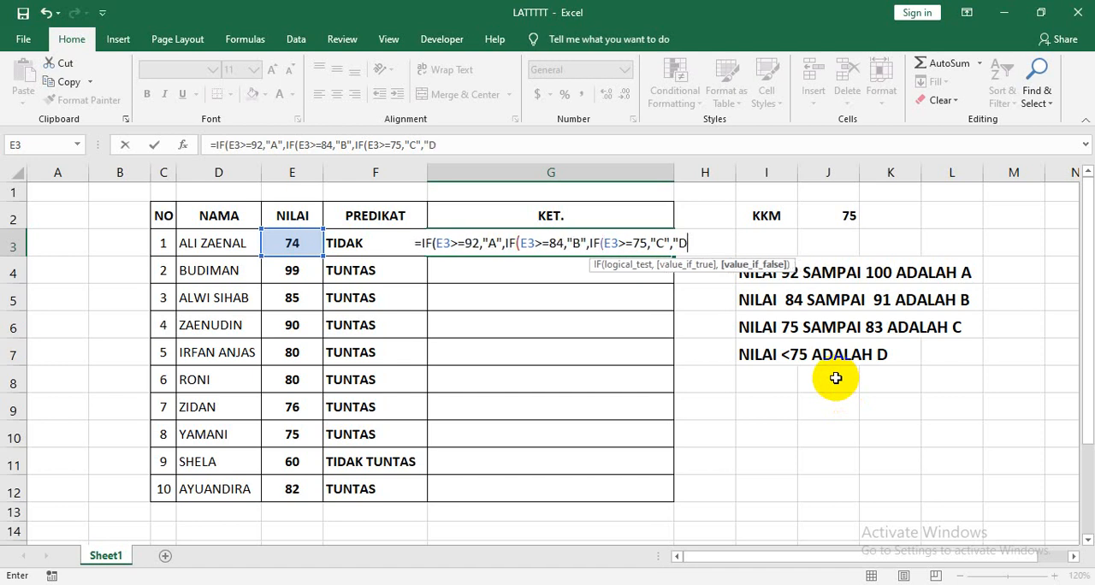
text(")
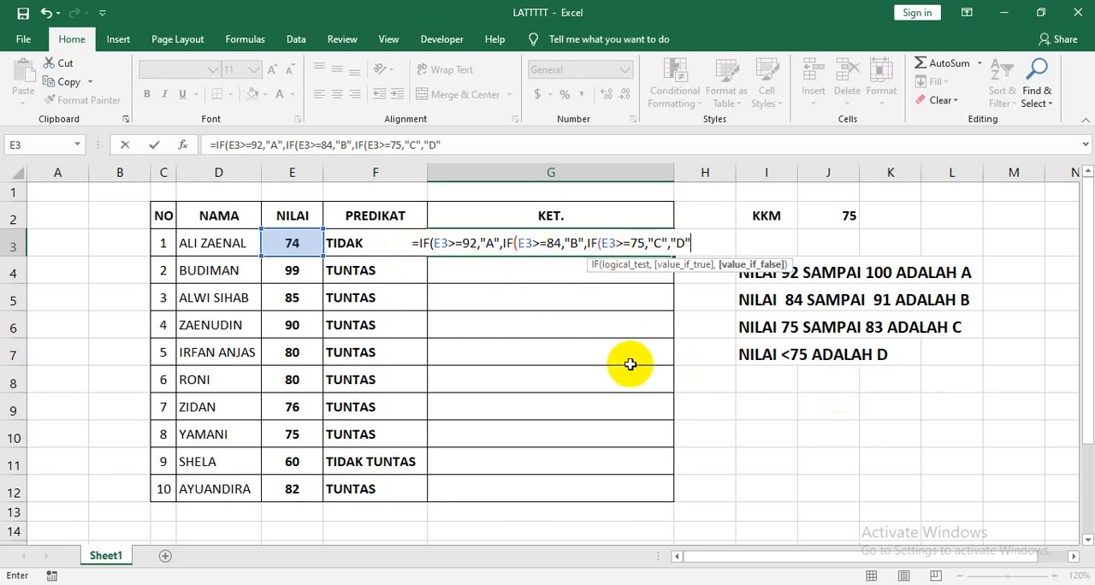
text())))
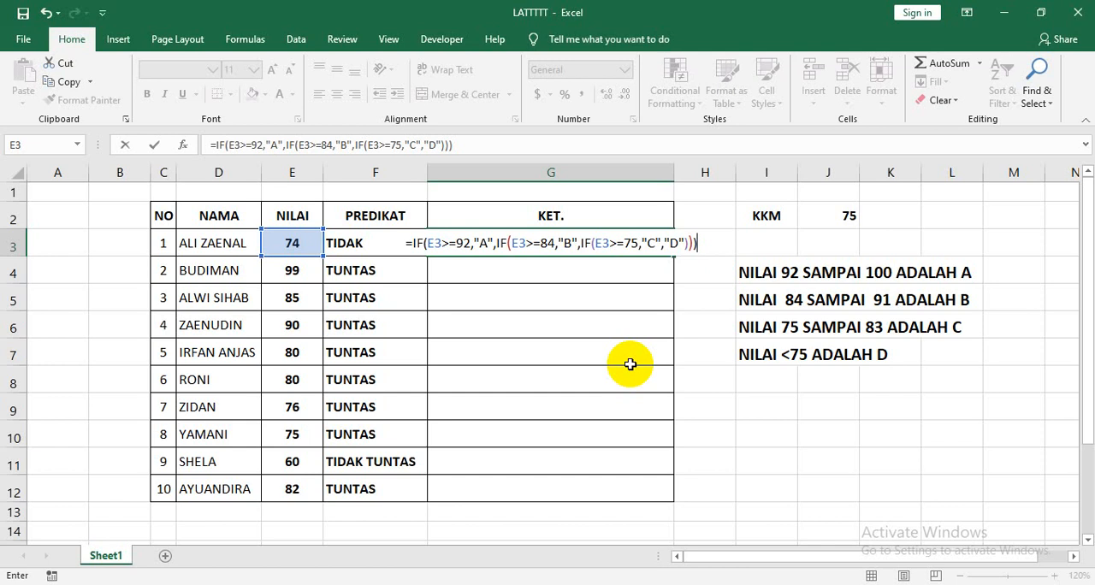
key(Return)
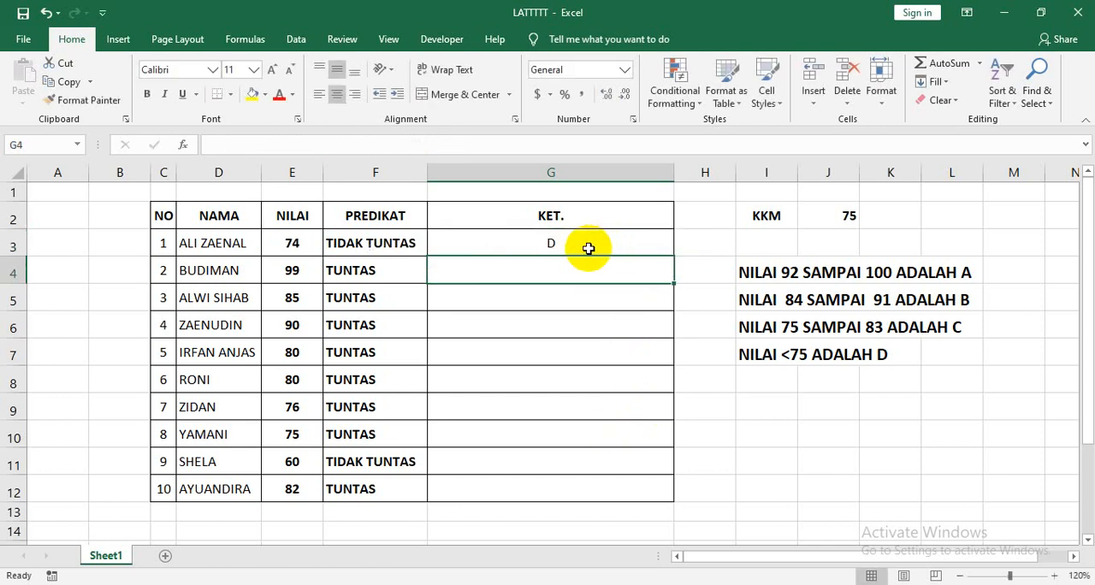
Make the KET. cells G3:G12 bold and fill the G3 formula down to G12.
drag(588, 248, 599, 484)
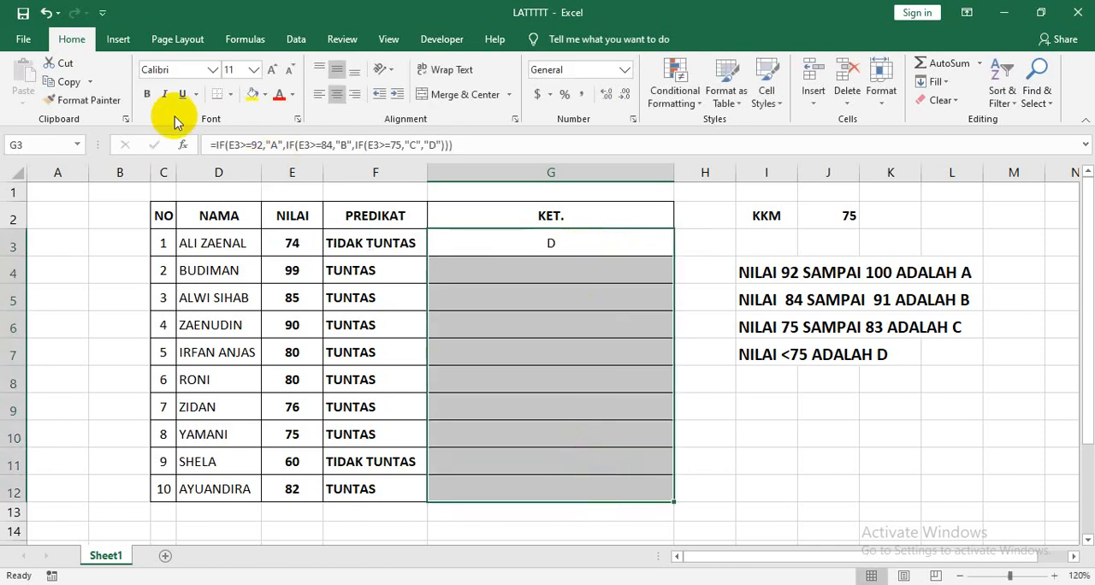
click(147, 94)
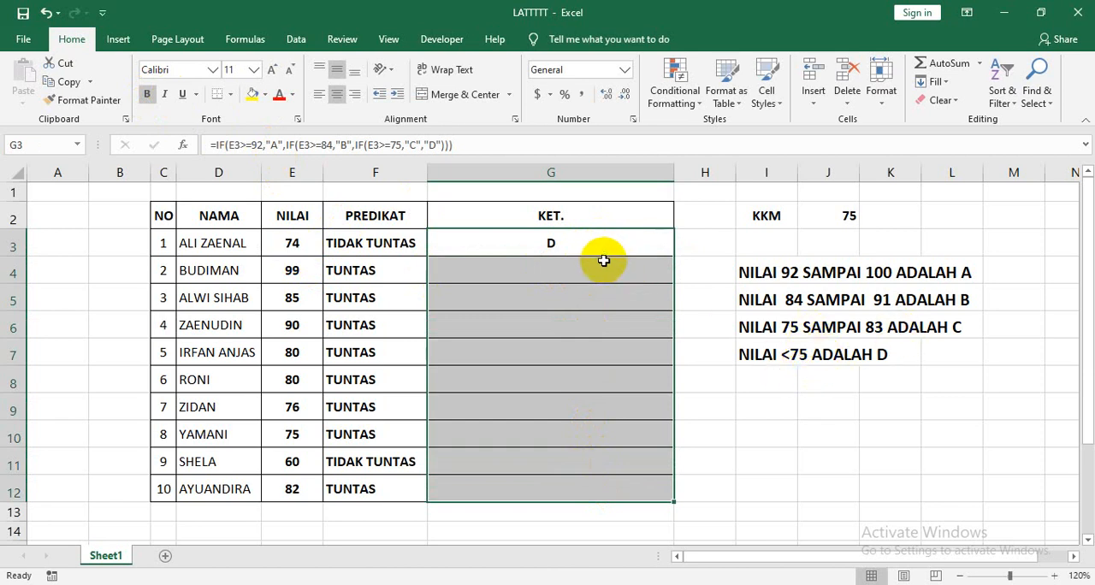
click(631, 249)
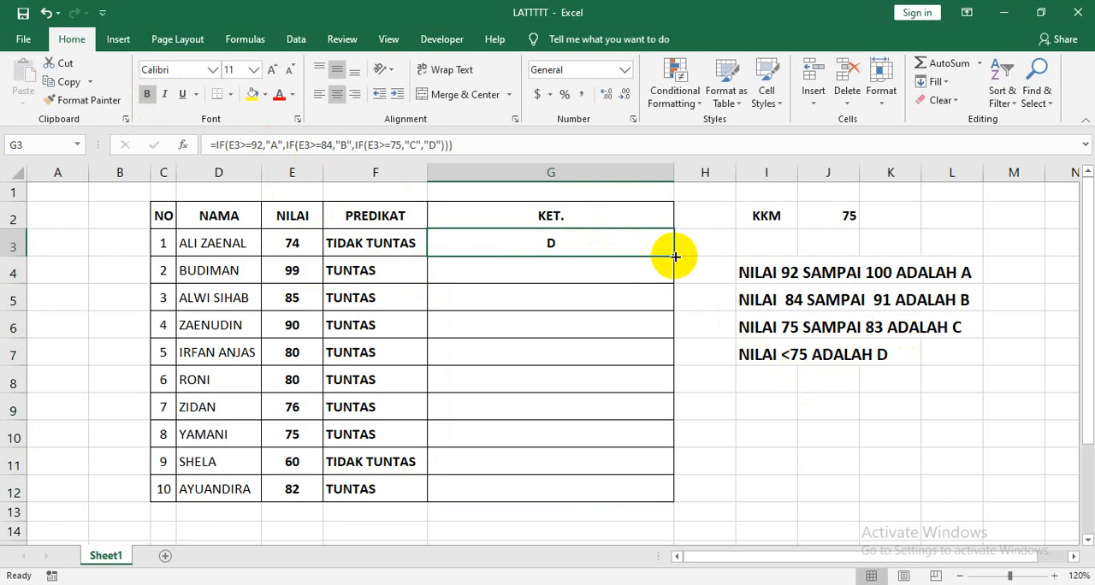
double_click(675, 257)
click(616, 274)
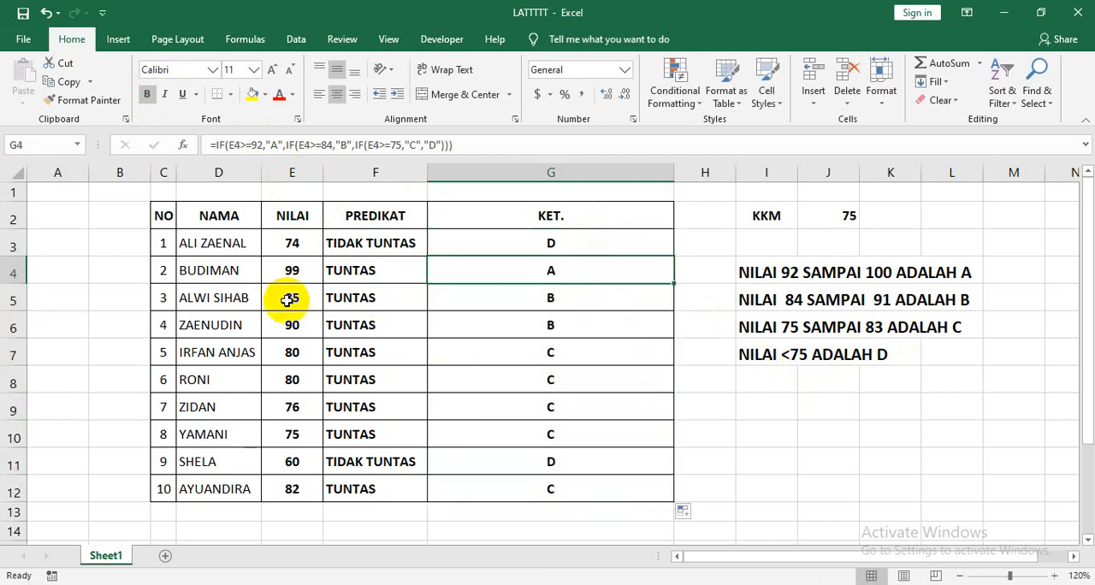
click(540, 300)
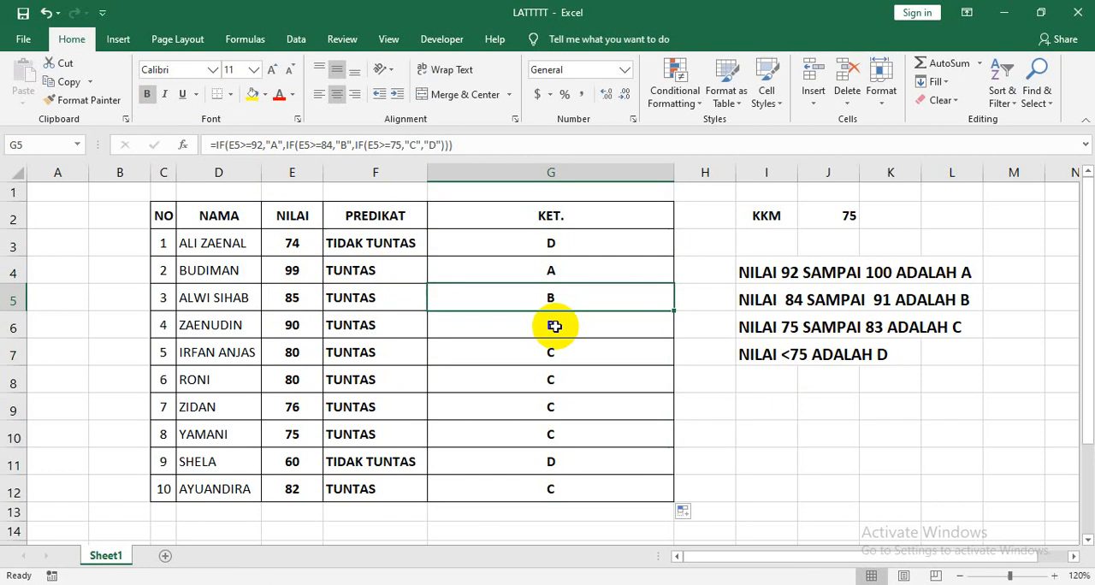
click(571, 460)
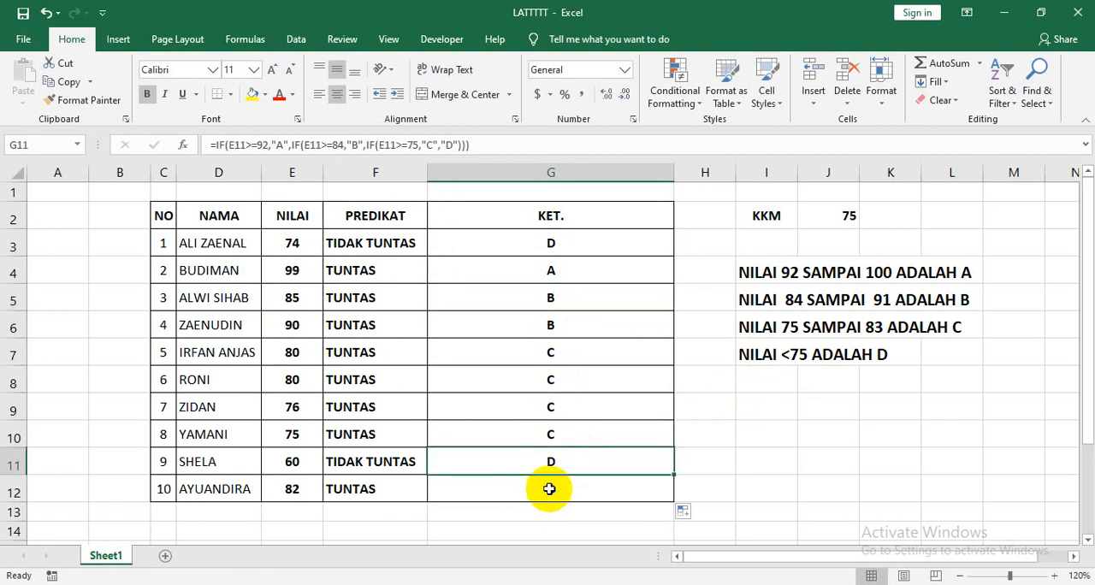
Set the NILAI score in E8 to 83 and check the grade in G8.
click(296, 381)
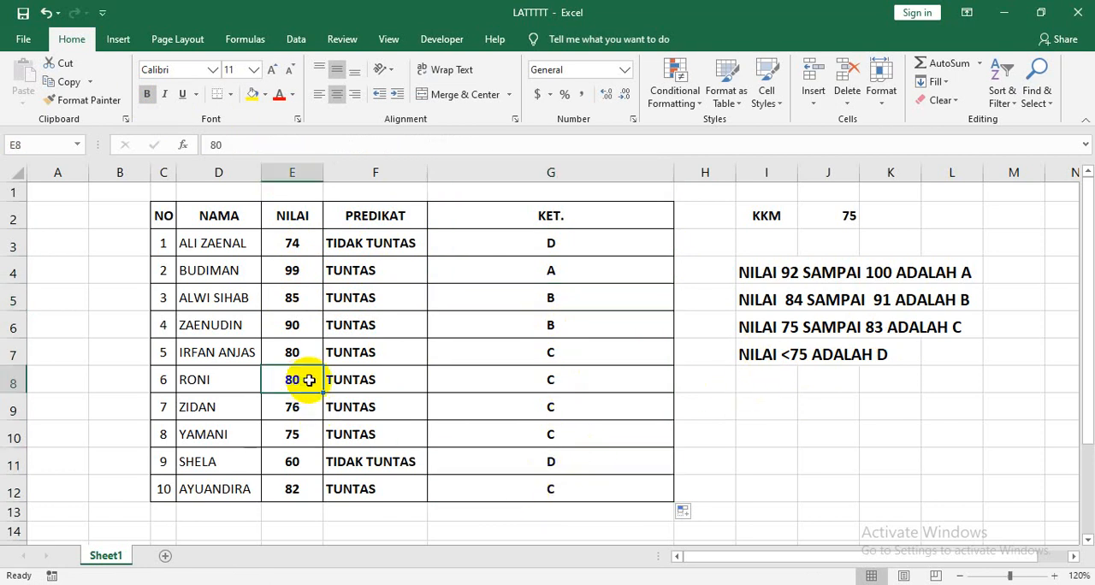
text(8)
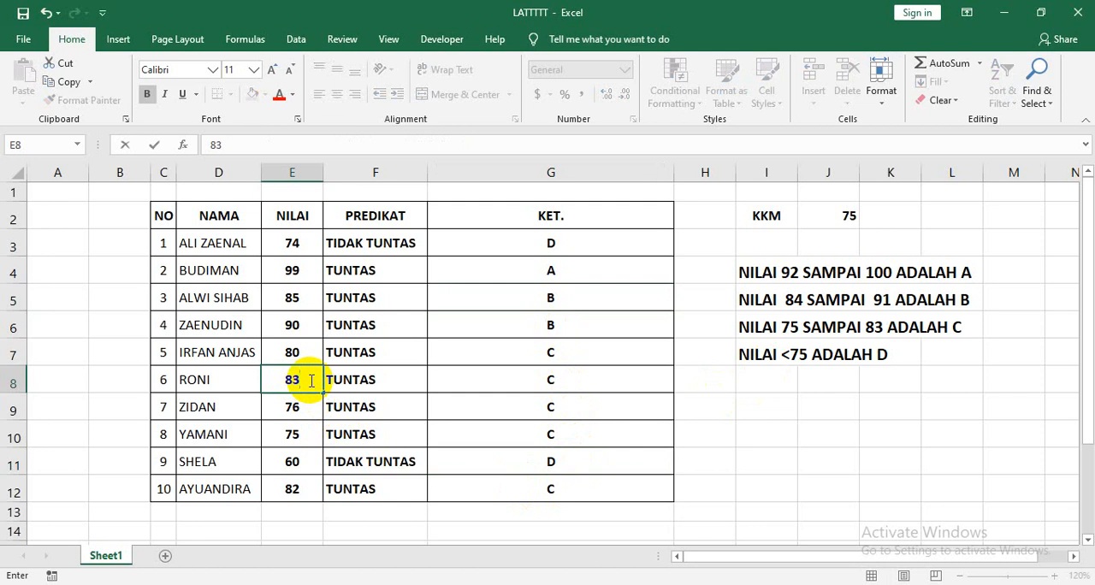
click(625, 408)
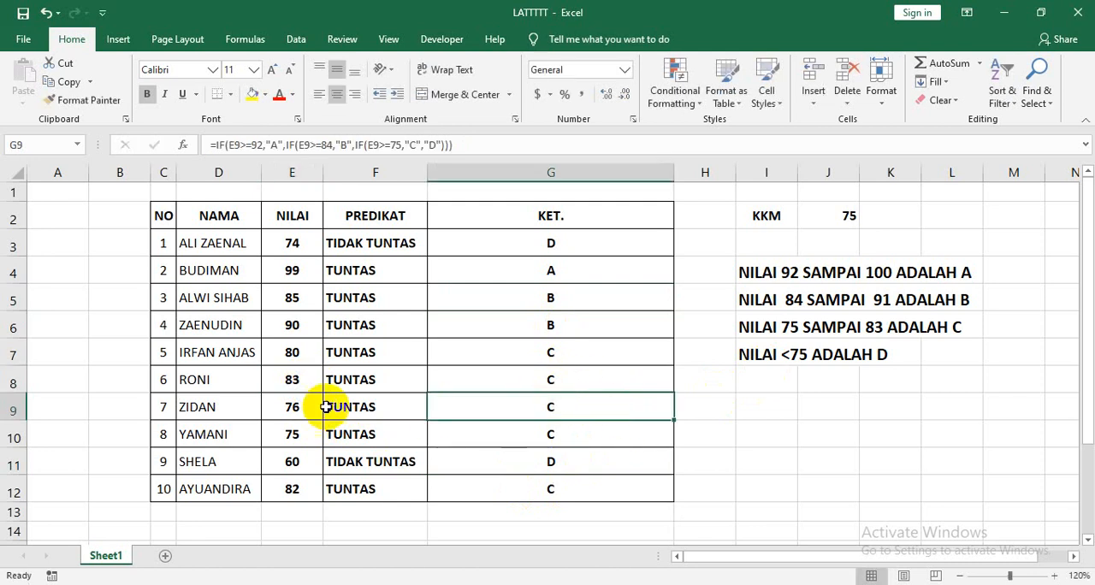
click(621, 378)
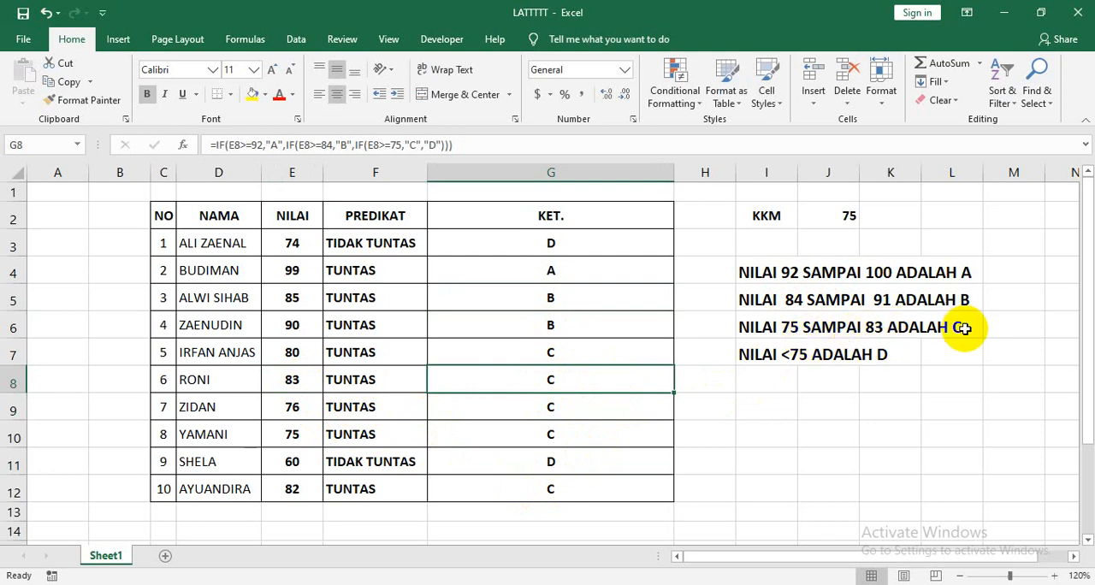
Set the NILAI score in E8 to 84 to test the lower limit of grade B.
click(291, 382)
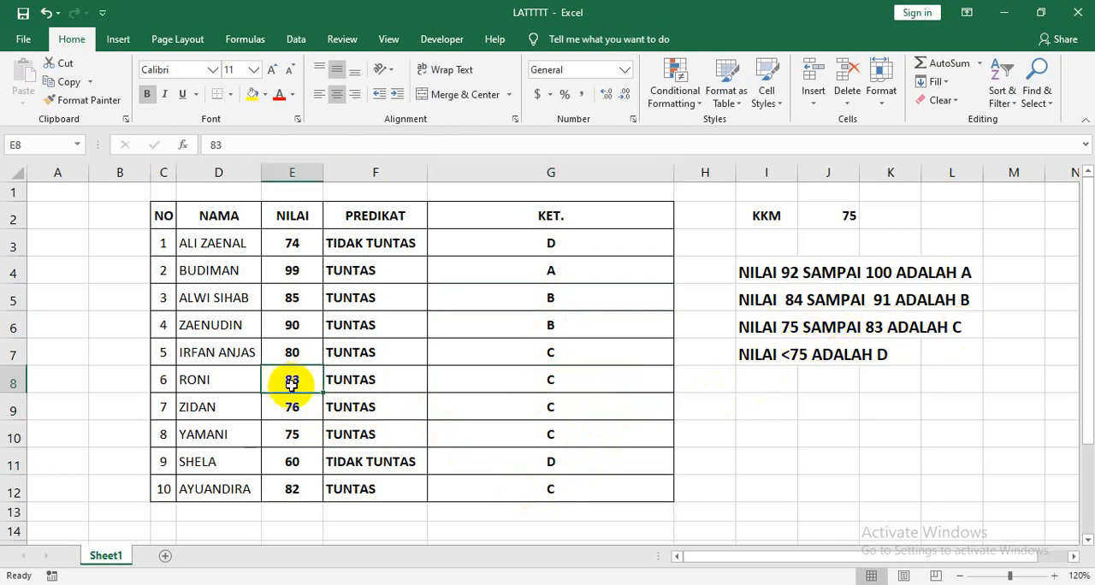
text(8)
key(Return)
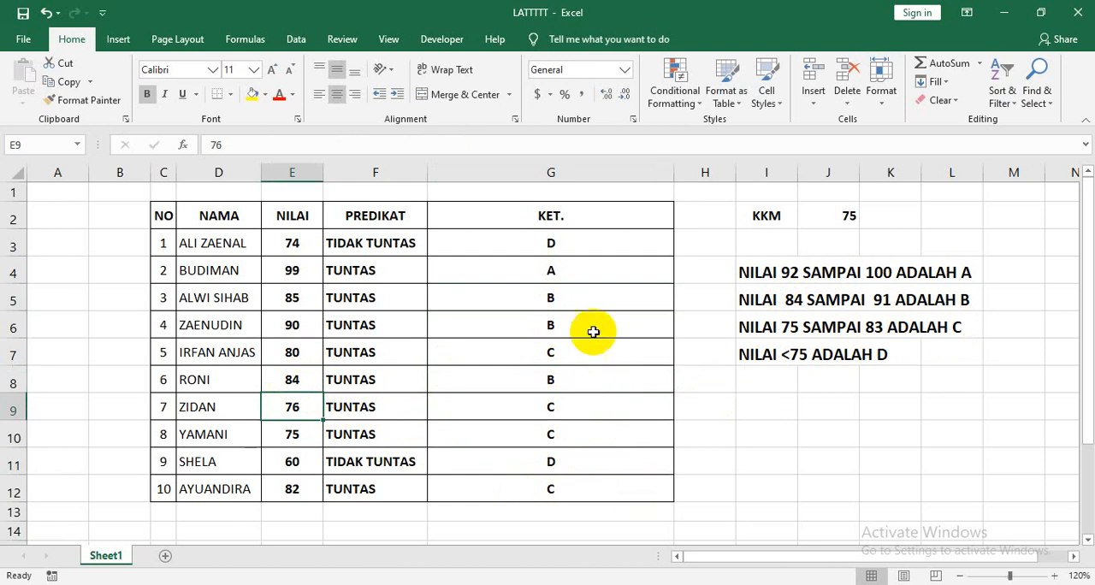
Set the NILAI score in E6 to 92 and check the grade in G6.
click(294, 326)
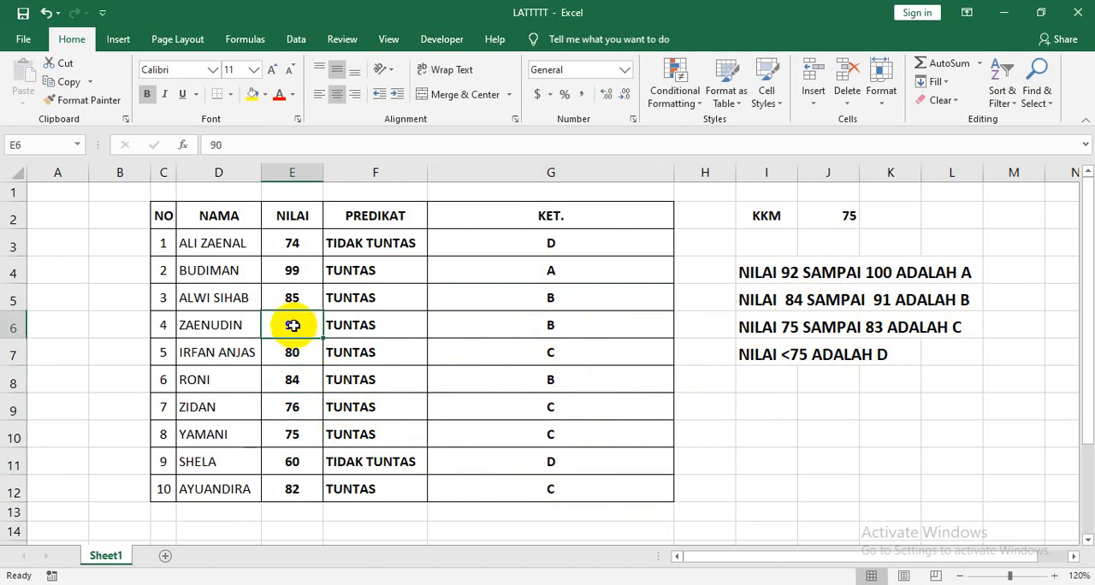
text(92)
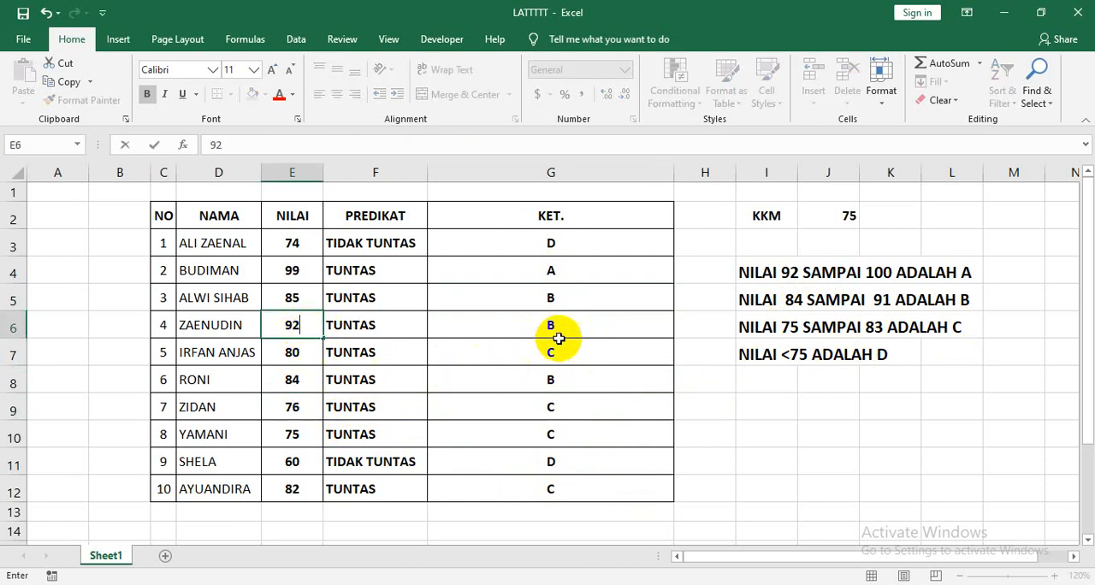
click(628, 338)
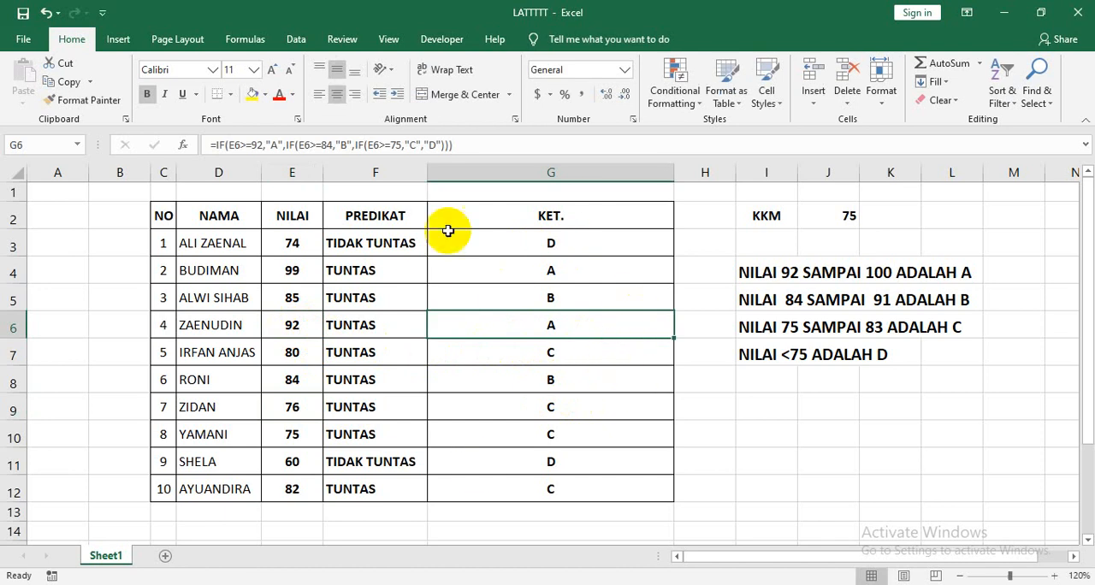